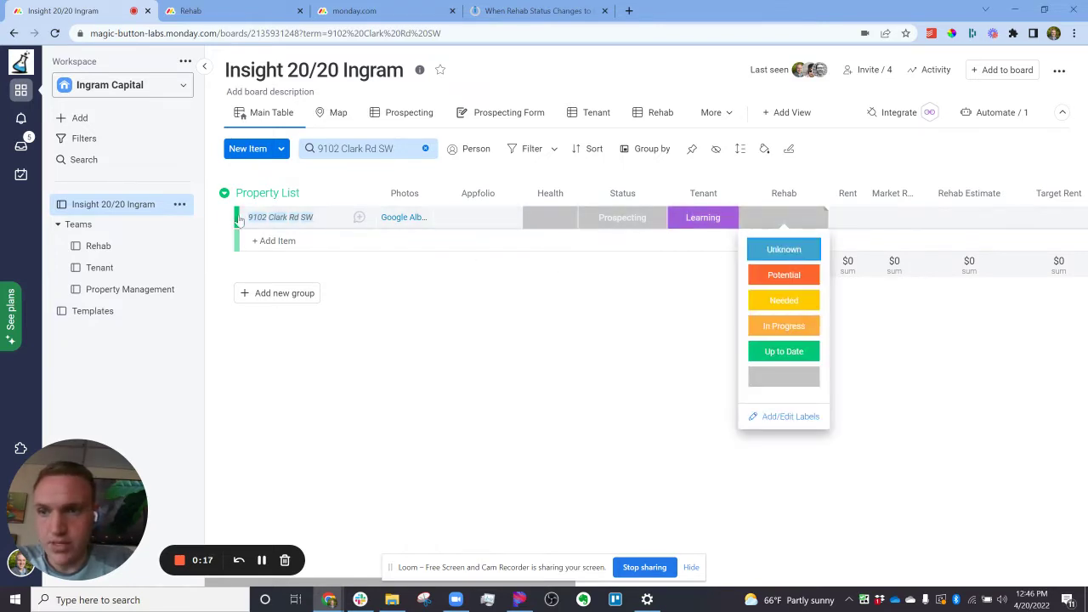
{"action": "left_click", "coordinate": [790, 307]}
{"action": "left_click", "coordinate": [226, 10]}
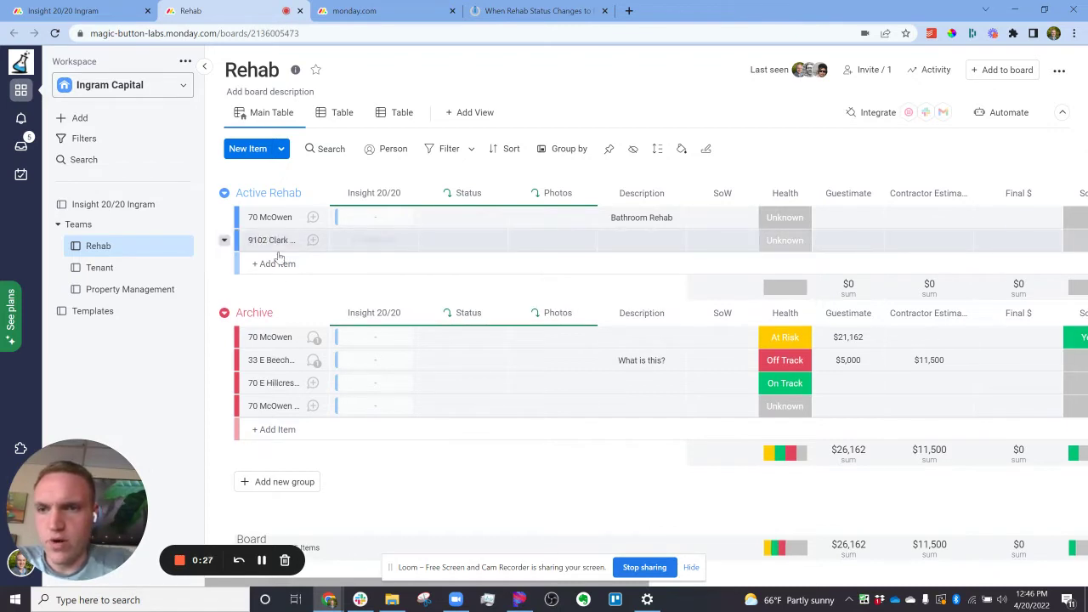
{"action": "left_click", "coordinate": [375, 243]}
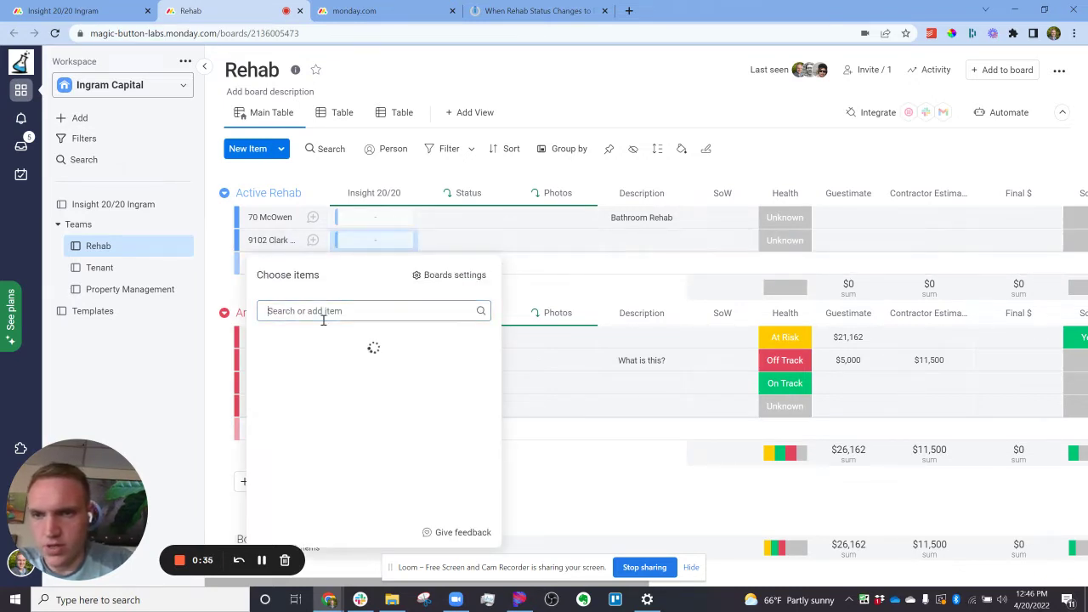
{"action": "type", "text": "910"}
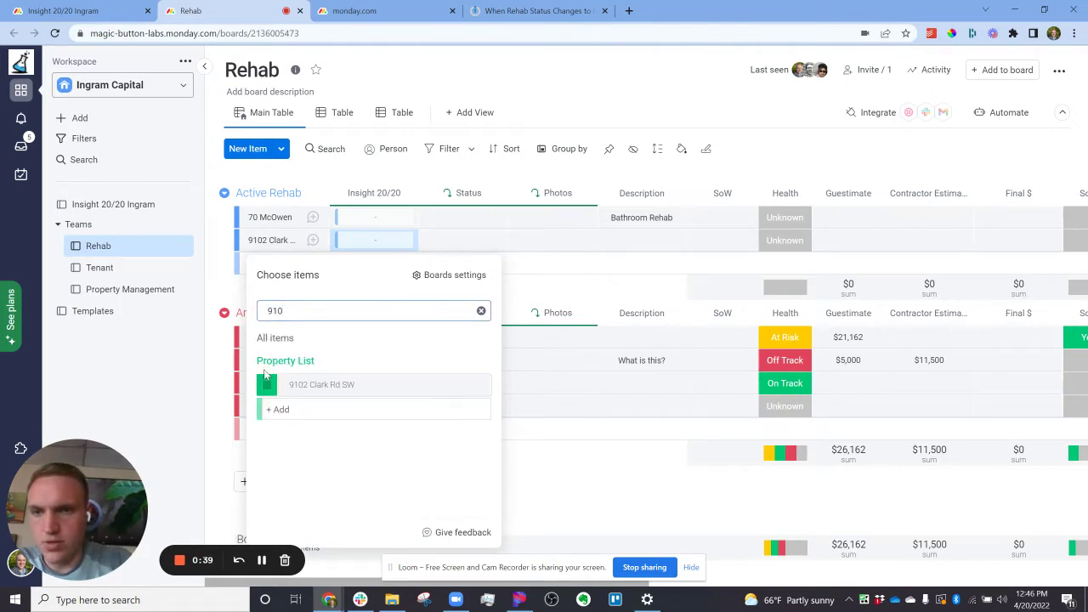
{"action": "left_click", "coordinate": [267, 385]}
{"action": "left_click", "coordinate": [167, 339]}
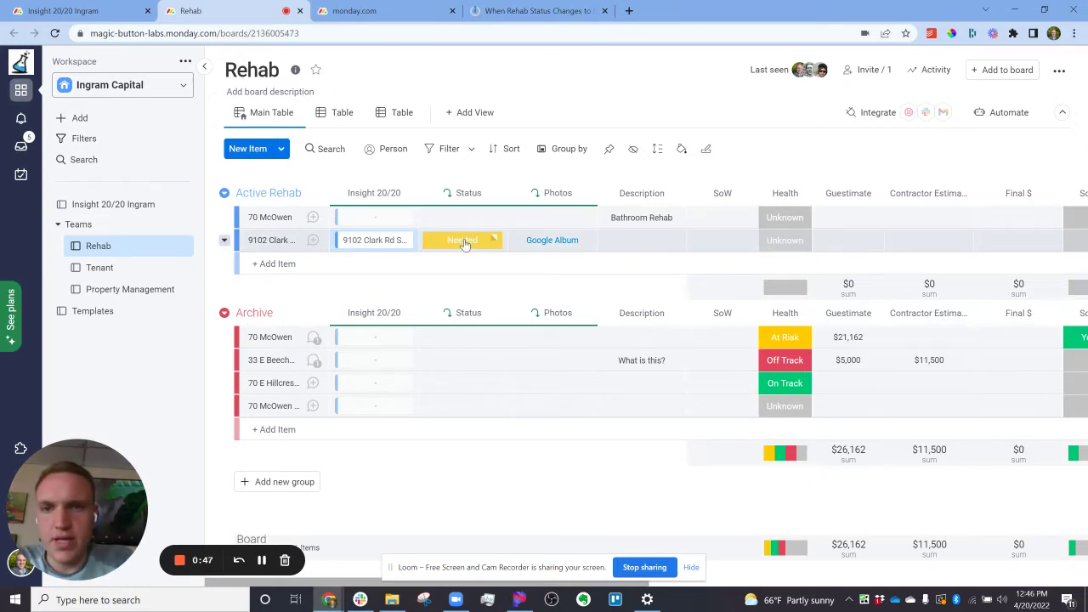
{"action": "left_click", "coordinate": [463, 242]}
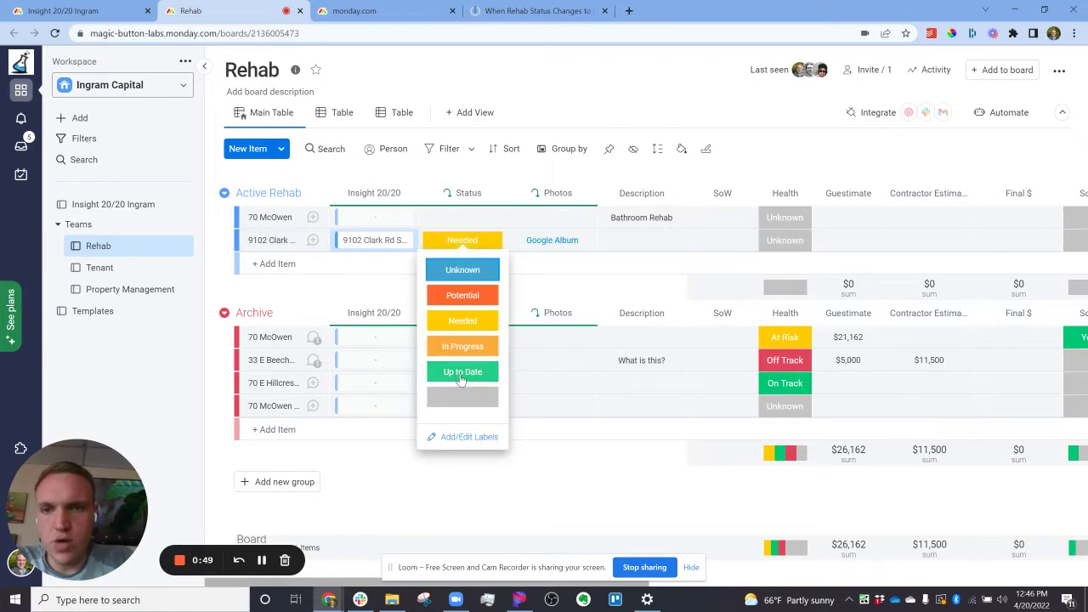
{"action": "left_click", "coordinate": [353, 286]}
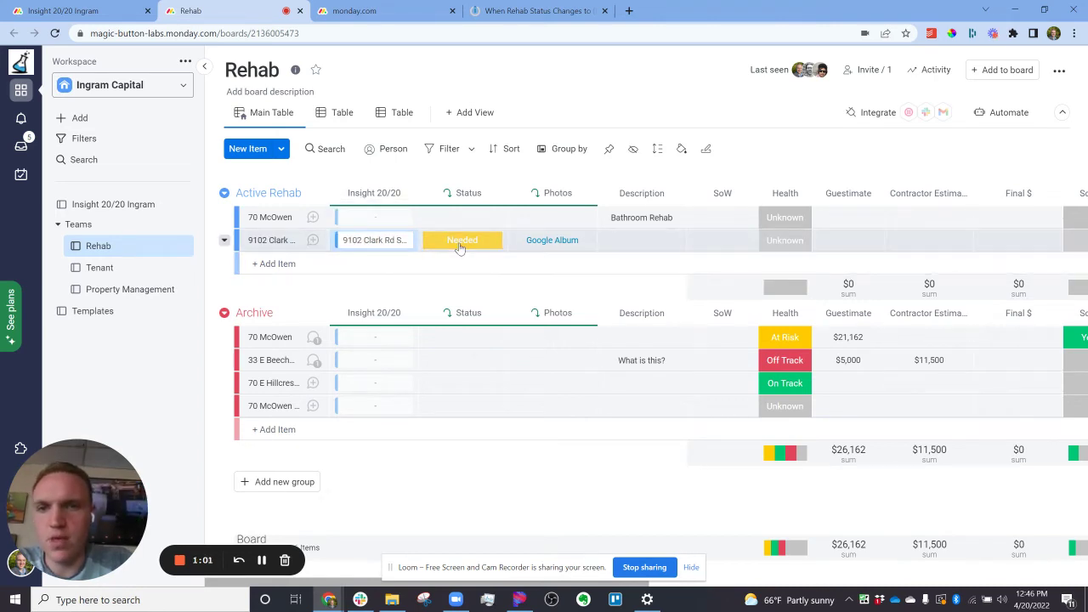
Run the Integromat Rehab status scenario once, then return to the monday.com Rehab board
{"action": "left_click", "coordinate": [535, 11]}
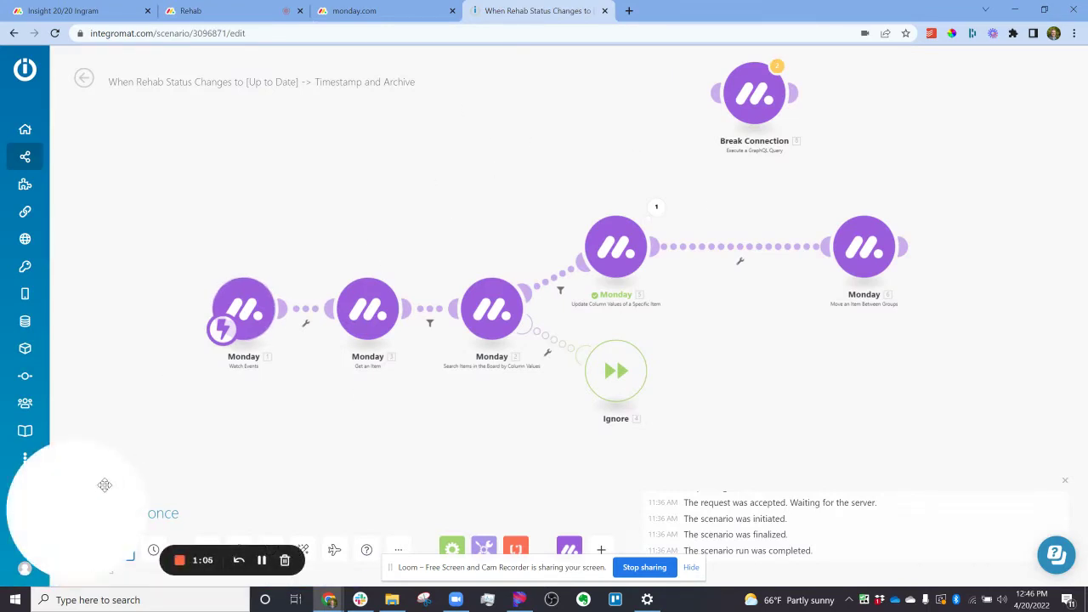
{"action": "left_click_drag", "start_coordinate": [102, 488], "coordinate": [106, 365]}
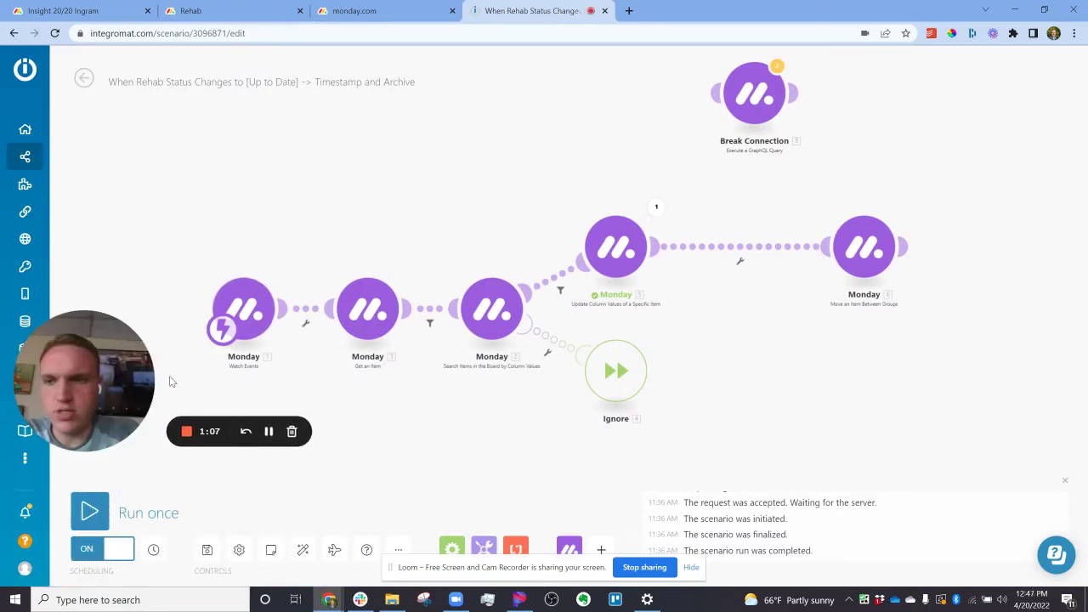
{"action": "left_click", "coordinate": [90, 515]}
{"action": "left_click", "coordinate": [353, 10]}
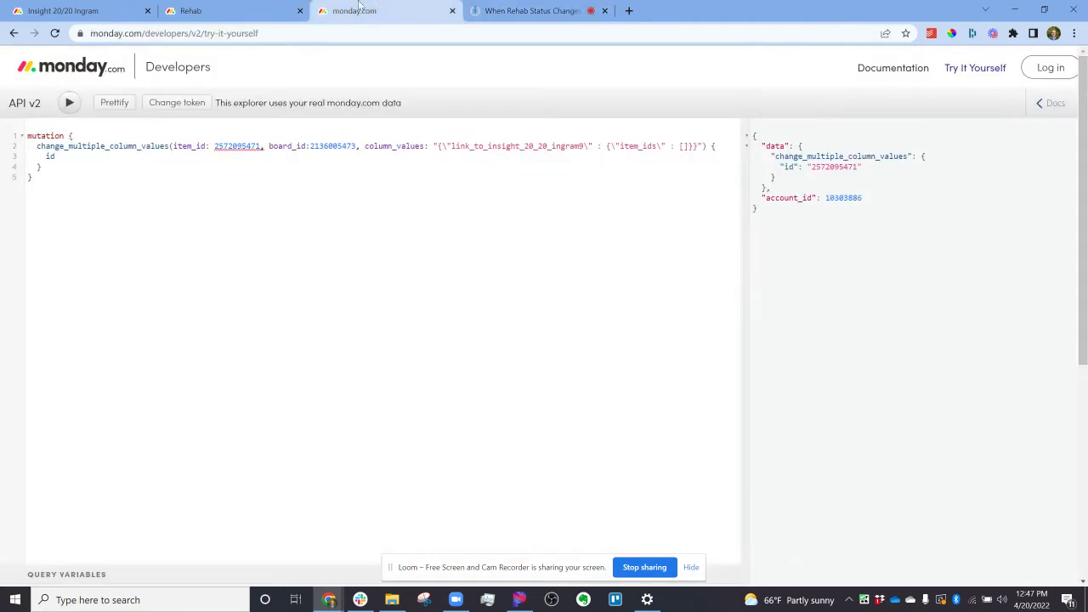
{"action": "left_click", "coordinate": [213, 10]}
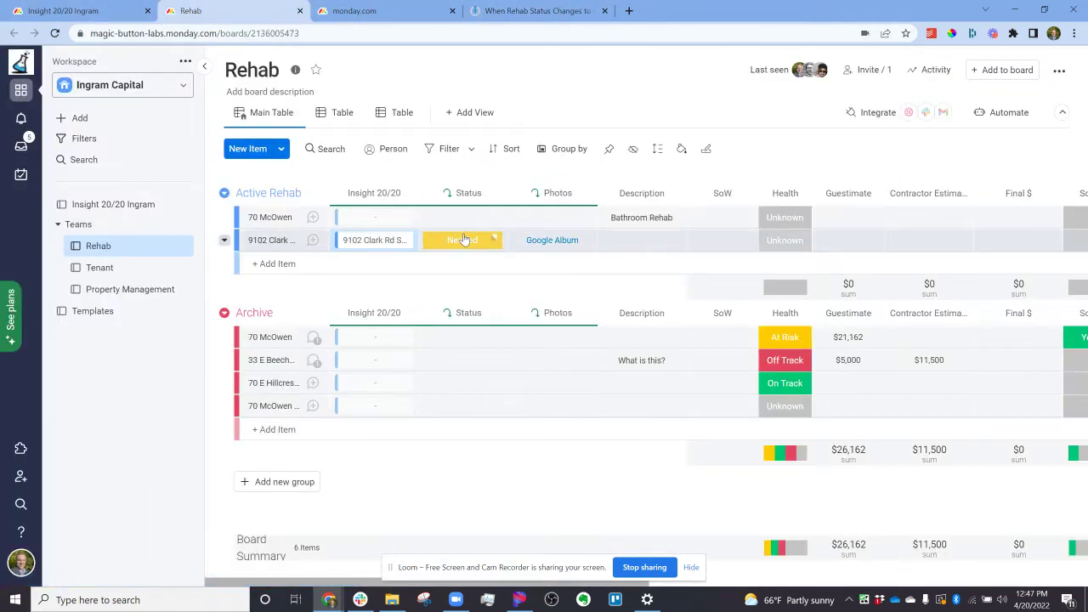
Change the 9102 Clark item's Status to Up to Date to trigger the waiting scenario
{"action": "left_click", "coordinate": [461, 239]}
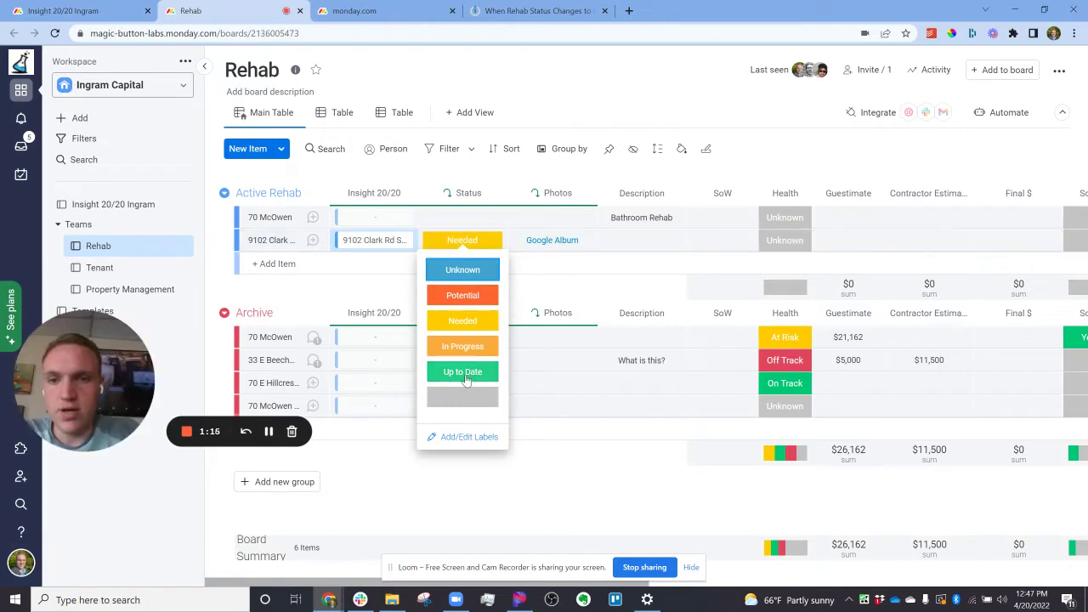
{"action": "left_click", "coordinate": [466, 372]}
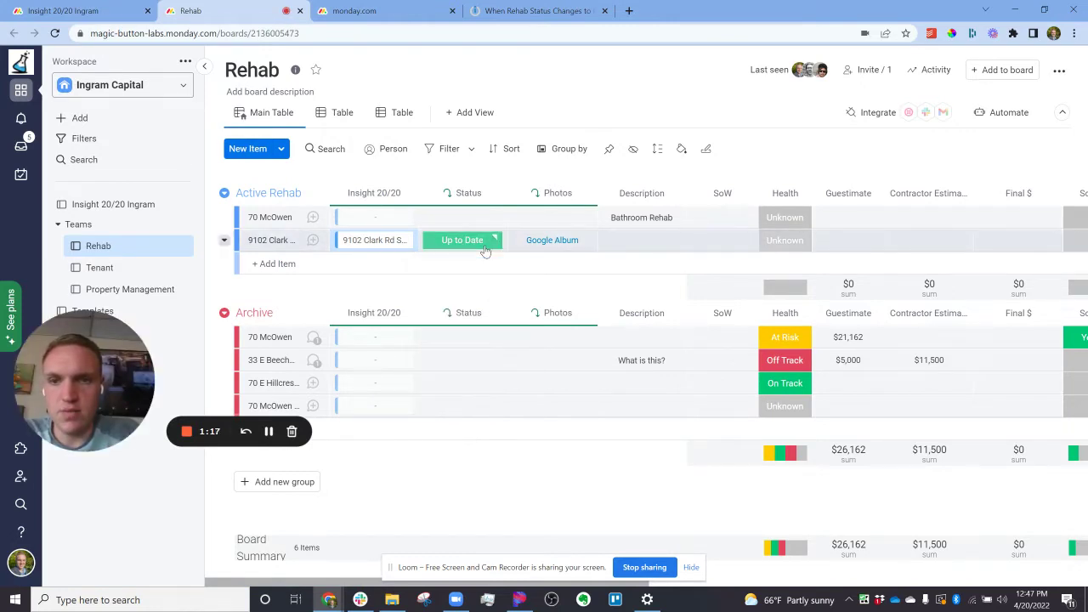
{"action": "left_click", "coordinate": [536, 10]}
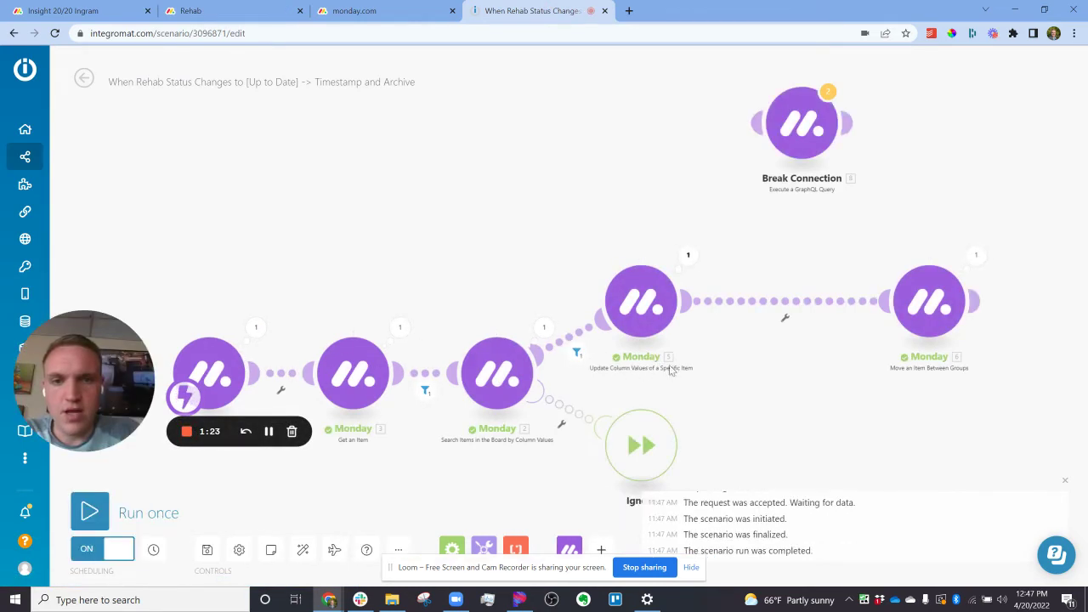
Confirm the Update Column Values module's link_to_insight entry is empty, then return to the Rehab board
{"action": "left_click", "coordinate": [699, 294]}
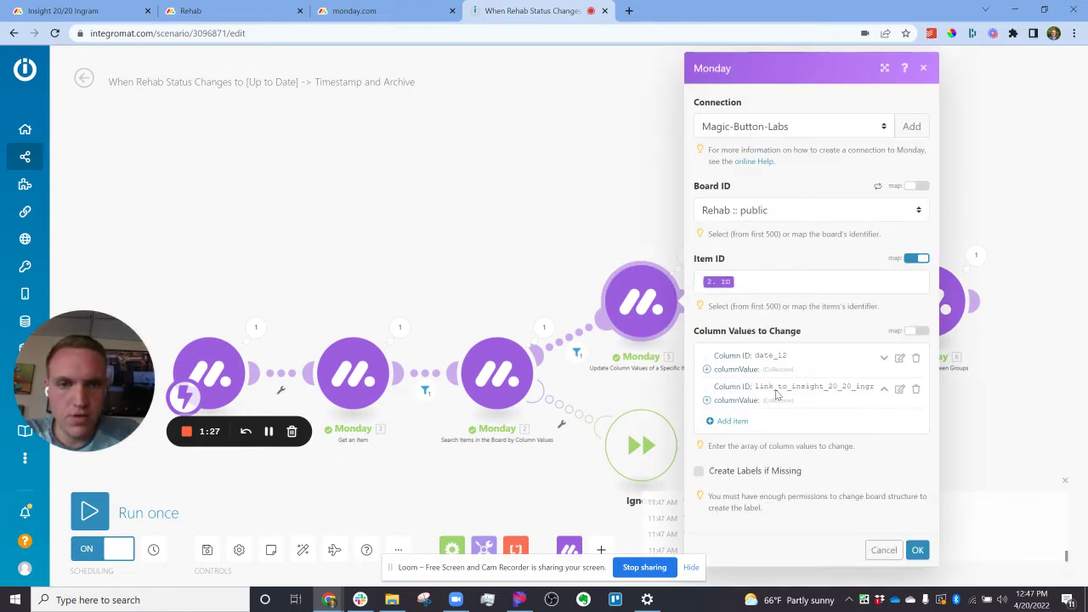
{"action": "left_click", "coordinate": [802, 390]}
{"action": "left_click", "coordinate": [899, 389]}
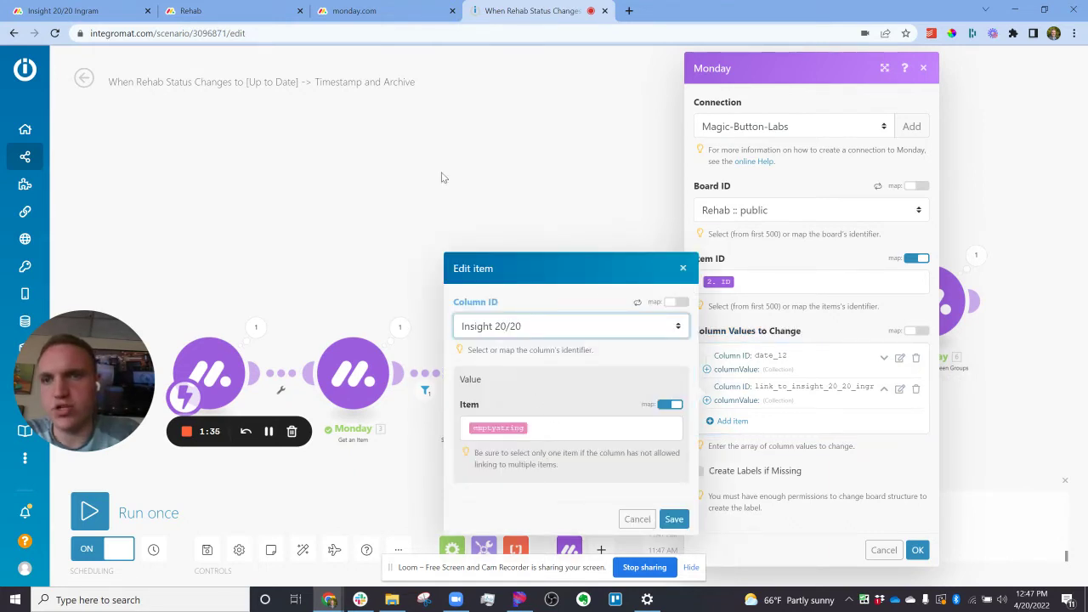
{"action": "left_click", "coordinate": [337, 8]}
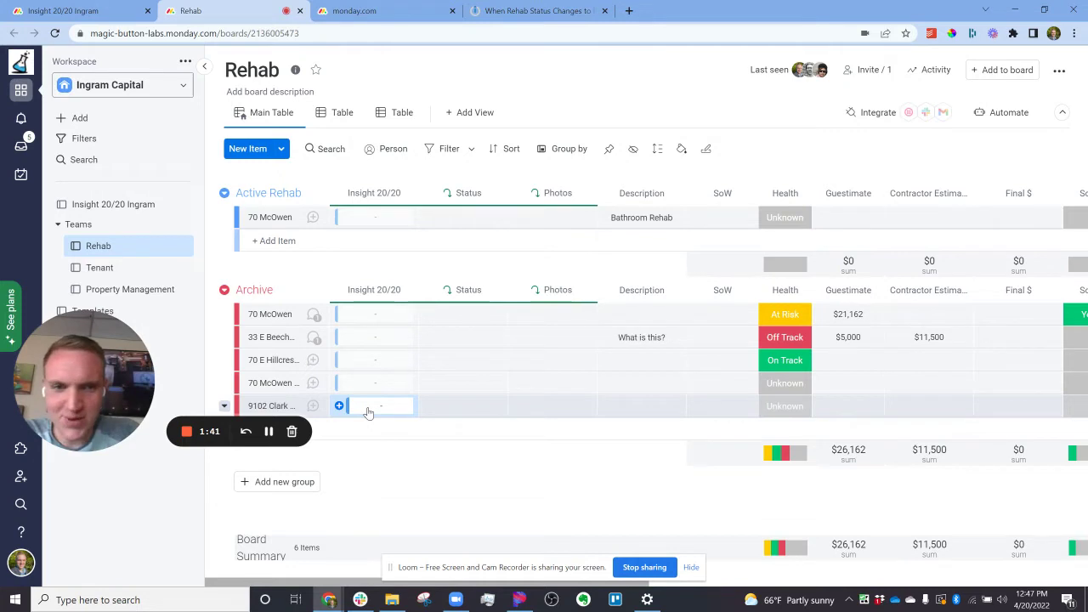
{"action": "left_click_drag", "start_coordinate": [104, 331], "coordinate": [105, 445]}
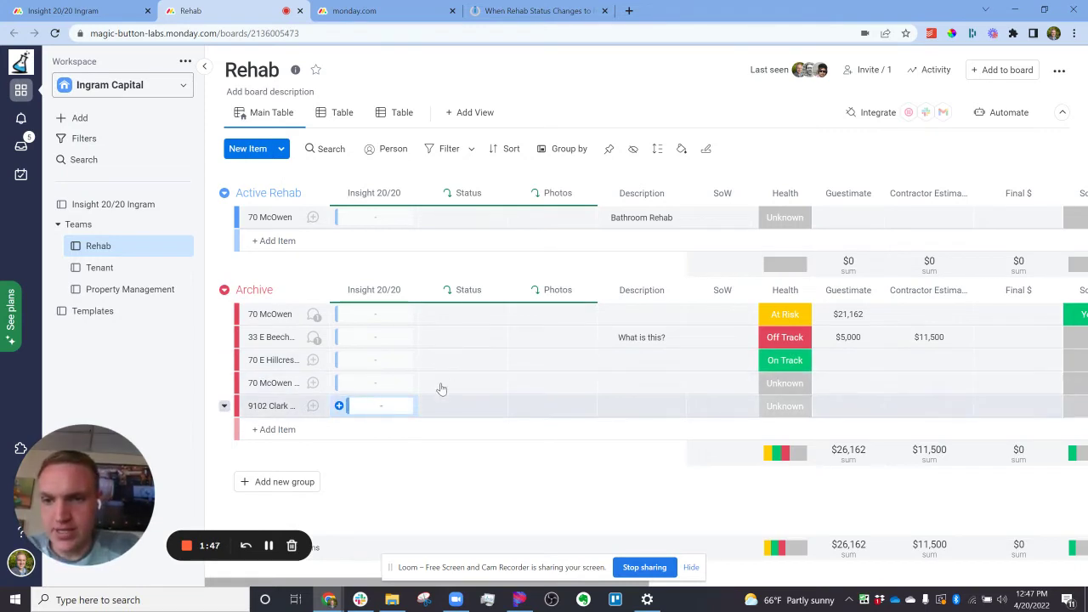
{"action": "left_click", "coordinate": [391, 405]}
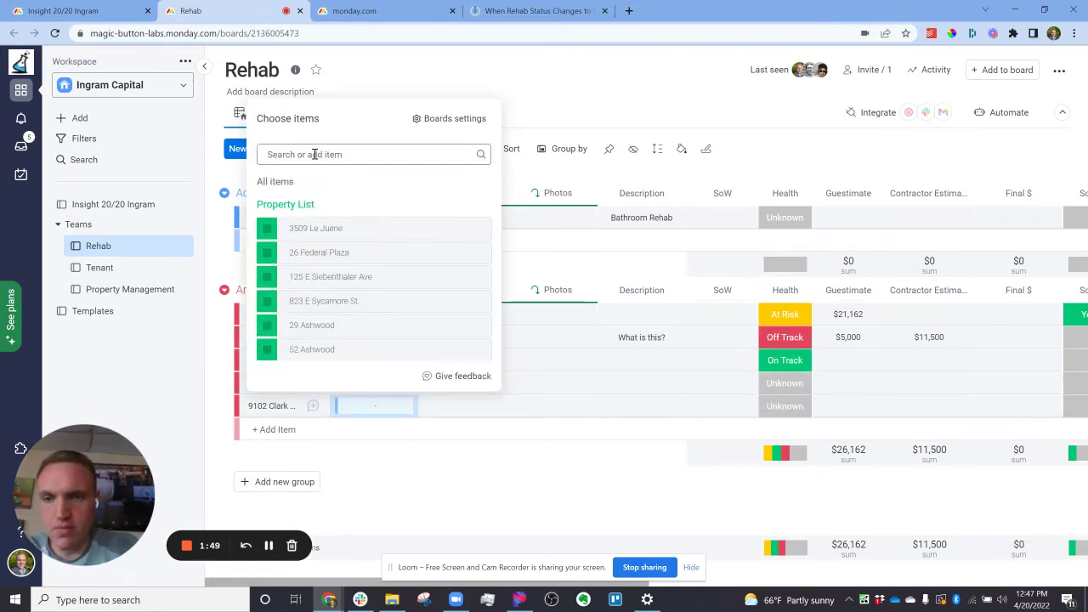
{"action": "type", "text": "9102"}
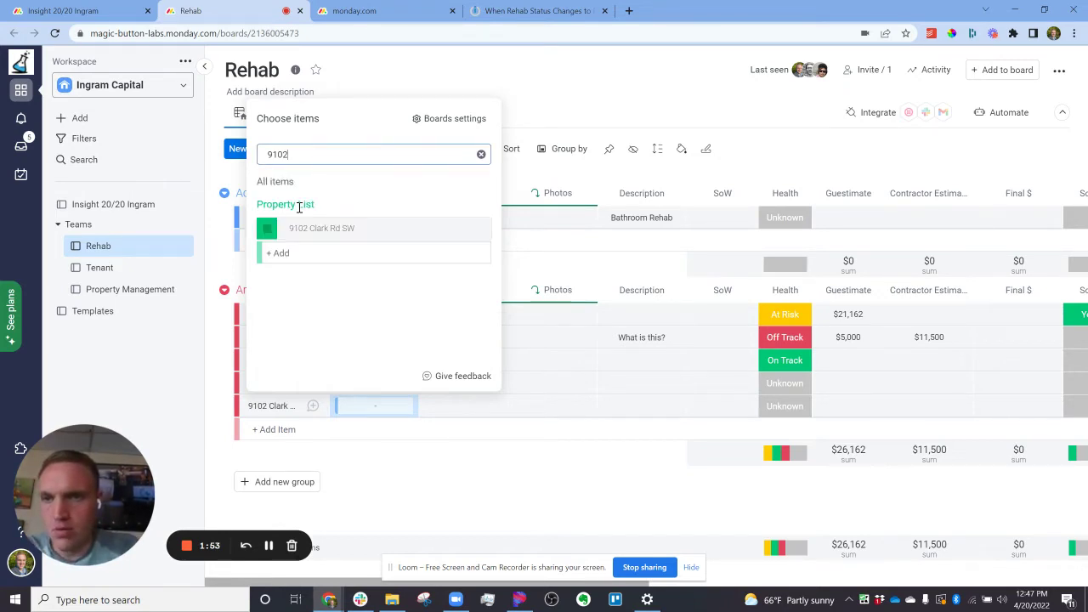
{"action": "left_click", "coordinate": [268, 229]}
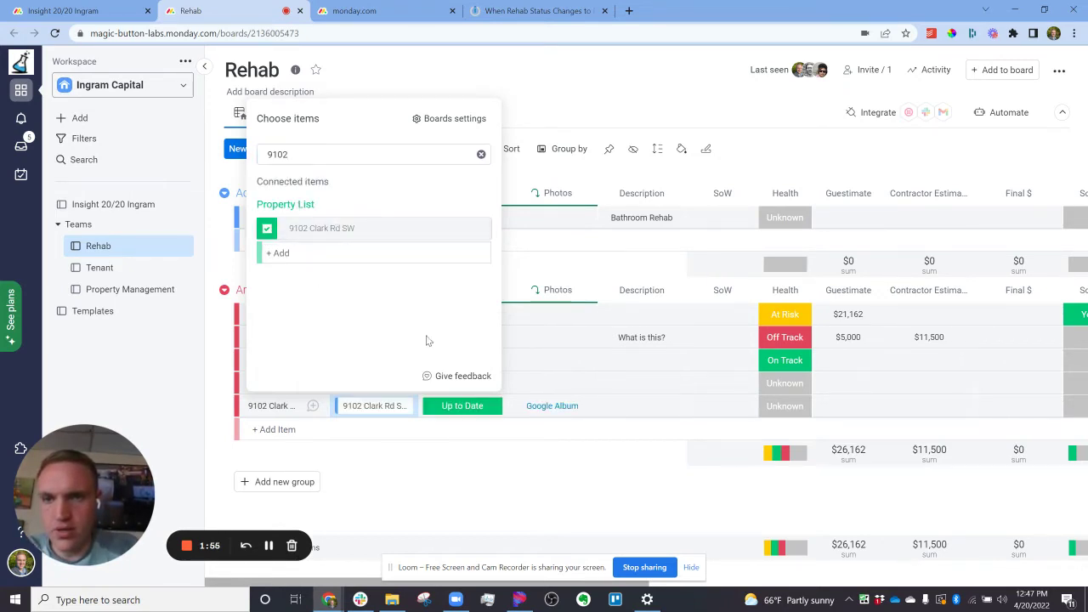
{"action": "left_click", "coordinate": [350, 412]}
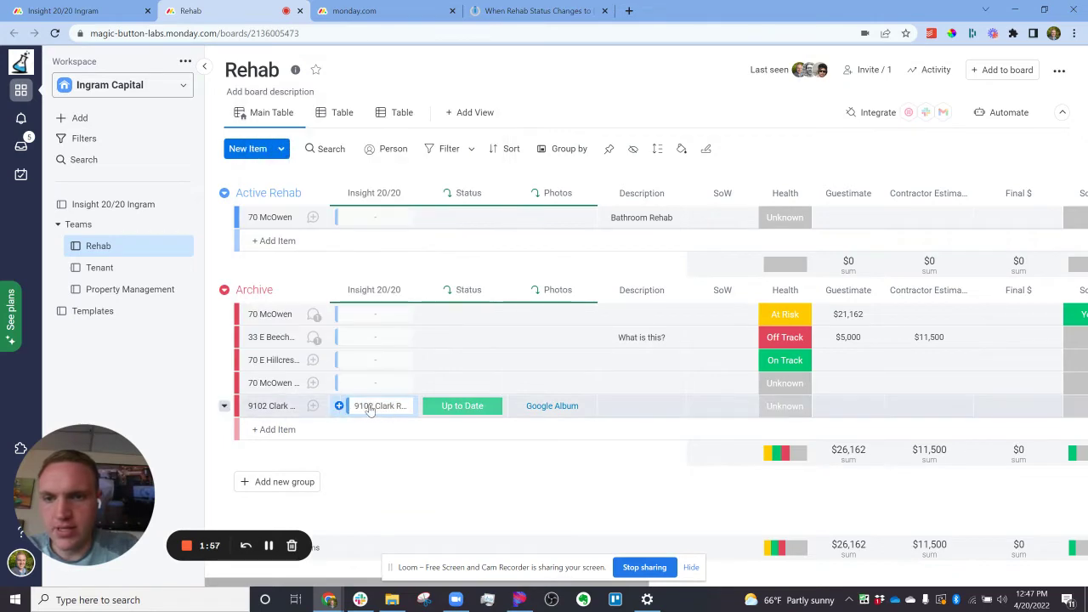
Review the change_multiple_column_values mutation in the API Playground query
{"action": "left_click", "coordinate": [386, 11]}
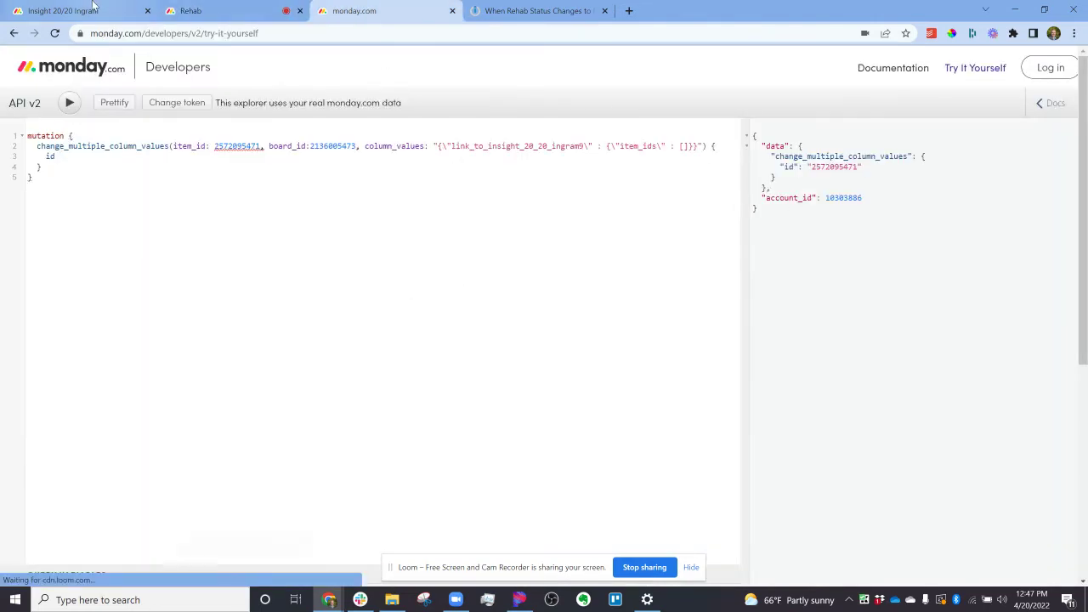
{"action": "left_click", "coordinate": [77, 10]}
{"action": "left_click", "coordinate": [536, 10]}
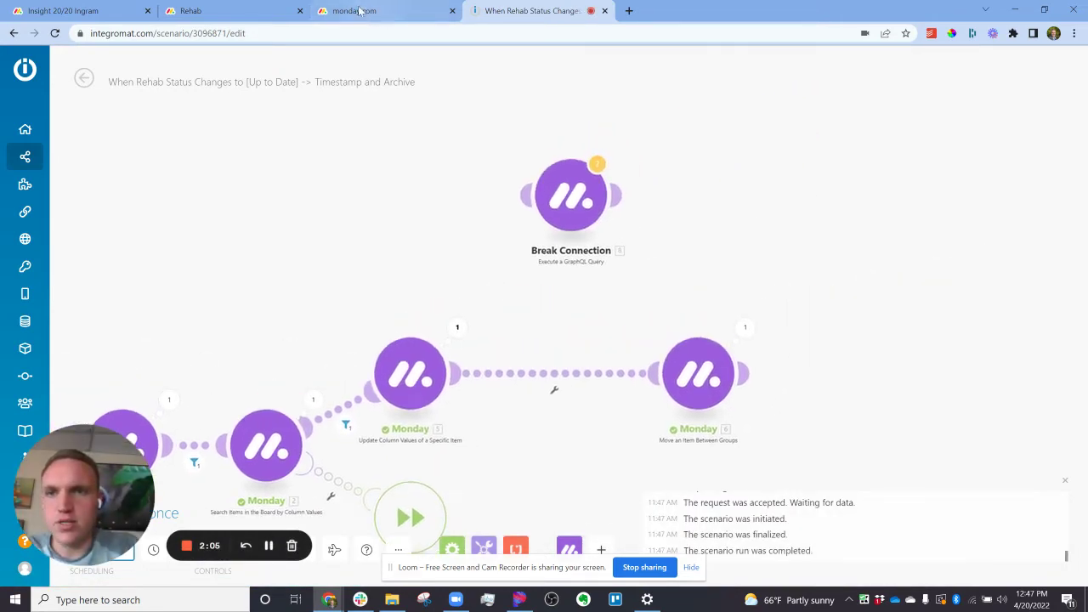
{"action": "left_click", "coordinate": [327, 9]}
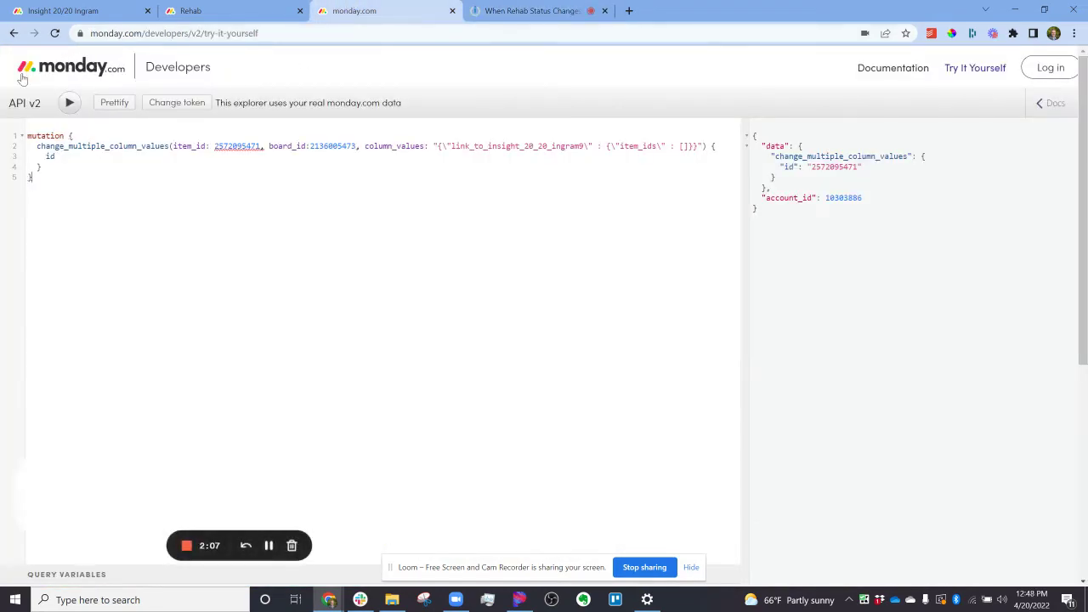
{"action": "left_click", "coordinate": [47, 195]}
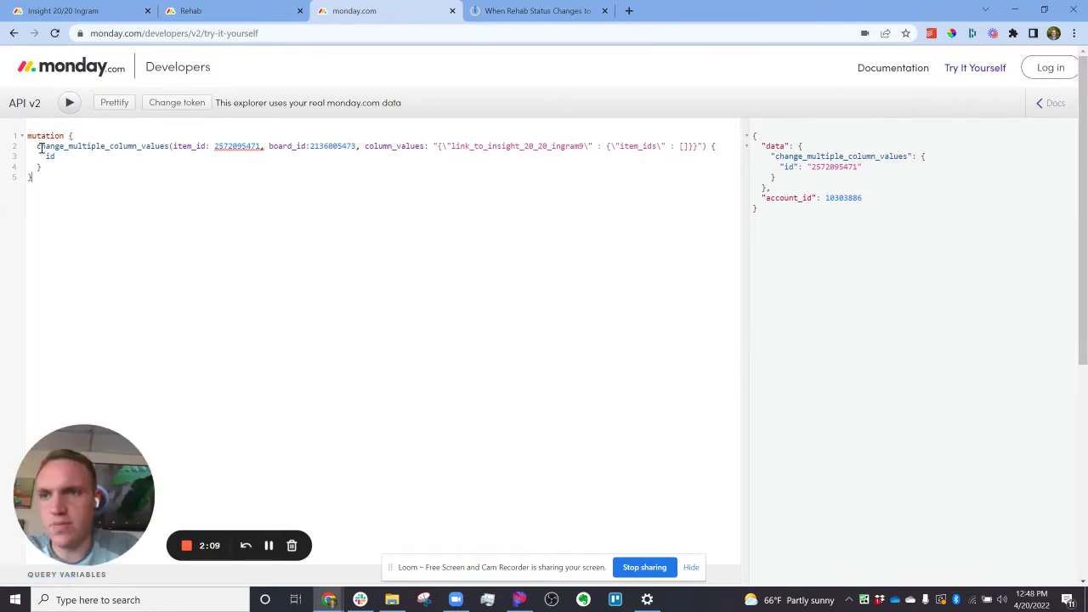
{"action": "left_click_drag", "start_coordinate": [38, 146], "coordinate": [171, 146]}
{"action": "left_click", "coordinate": [109, 148]}
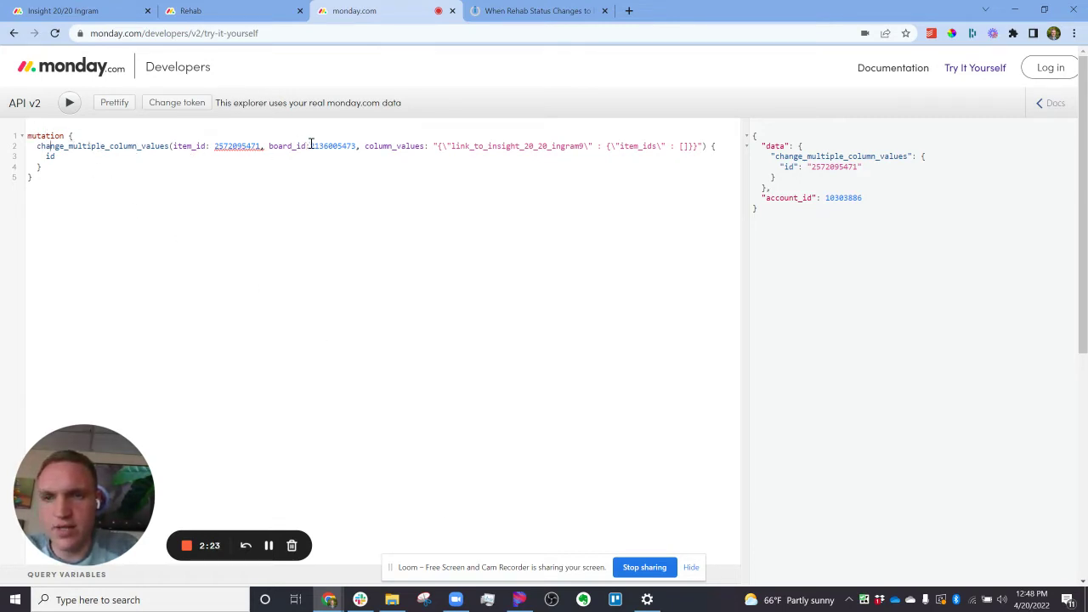
{"action": "left_click", "coordinate": [215, 7]}
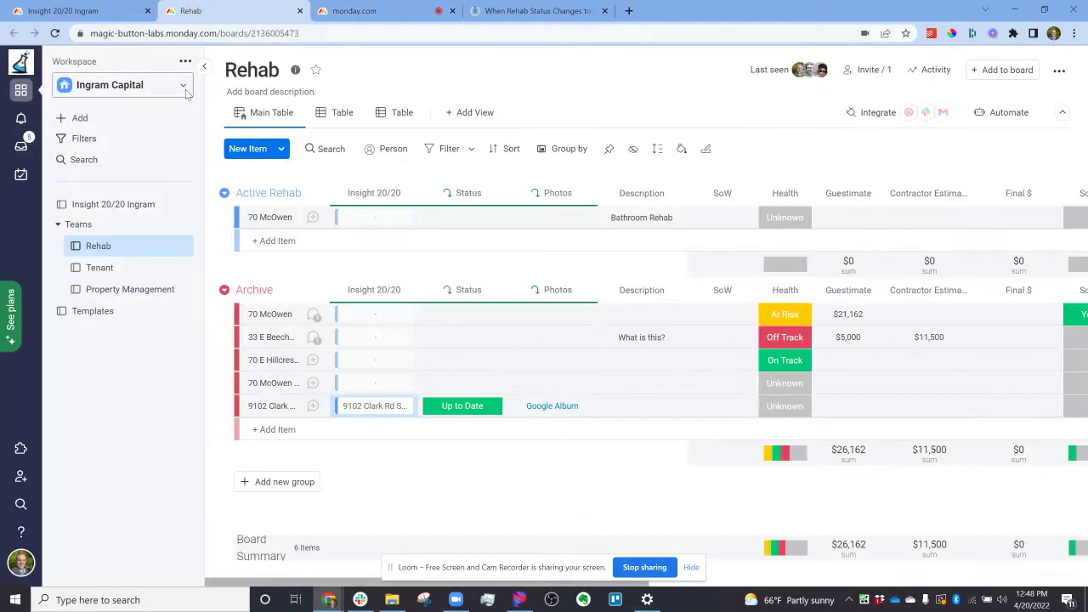
{"action": "left_click", "coordinate": [264, 410]}
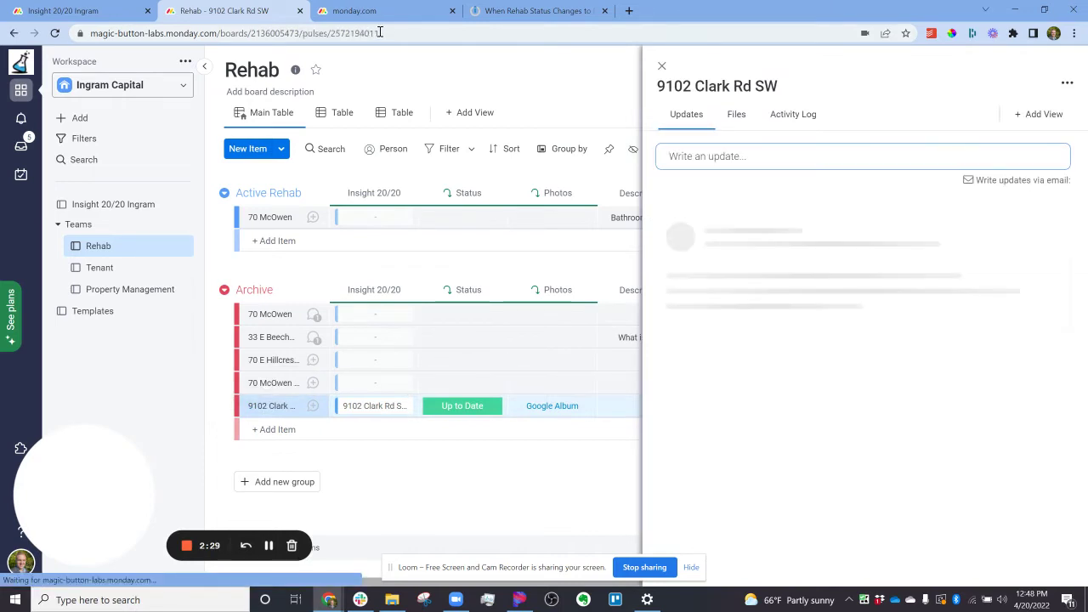
{"action": "double_click", "coordinate": [379, 33]}
{"action": "left_click", "coordinate": [527, 10]}
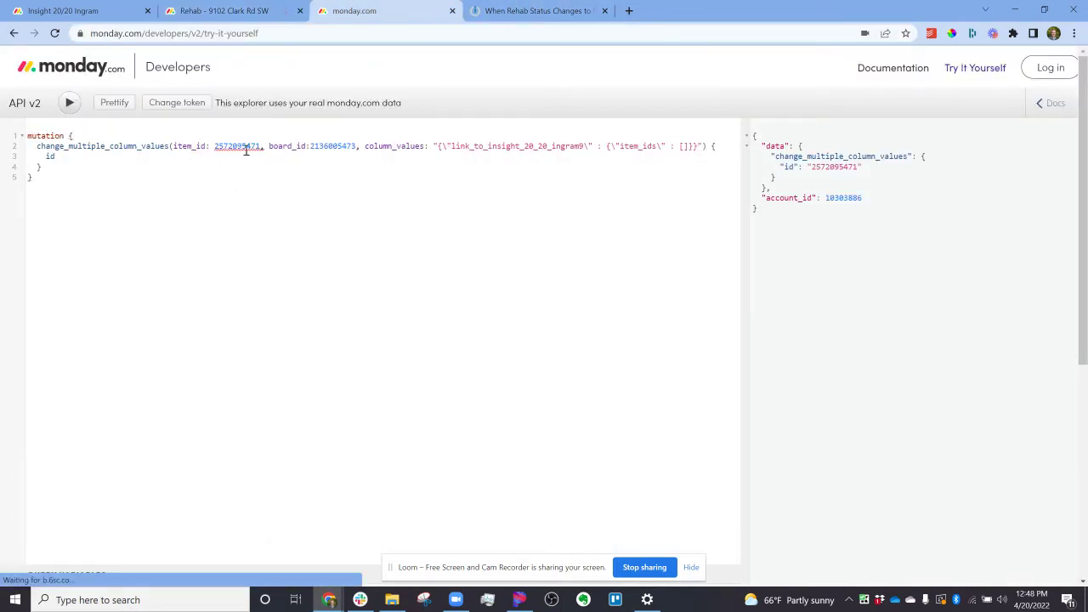
{"action": "double_click", "coordinate": [246, 147]}
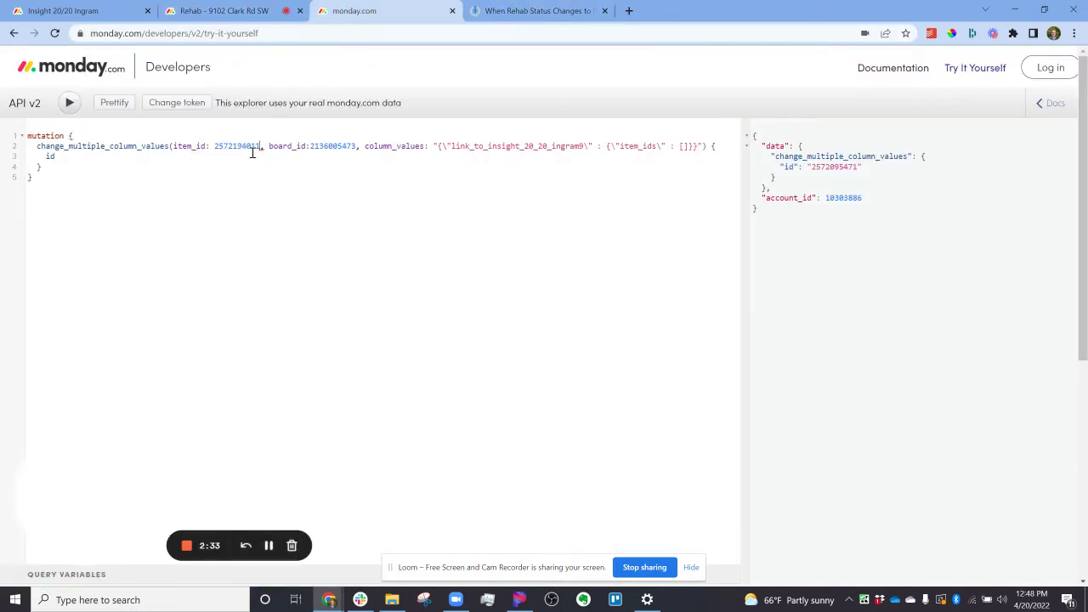
{"action": "key", "text": "ctrl+v"}
{"action": "double_click", "coordinate": [245, 146]}
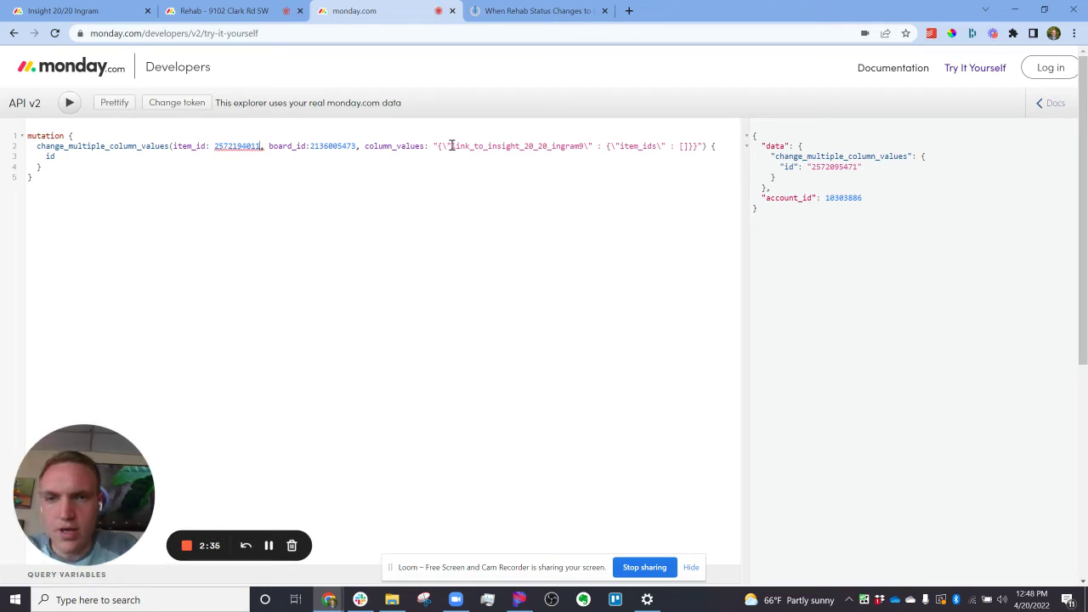
{"action": "left_click_drag", "start_coordinate": [450, 146], "coordinate": [579, 151]}
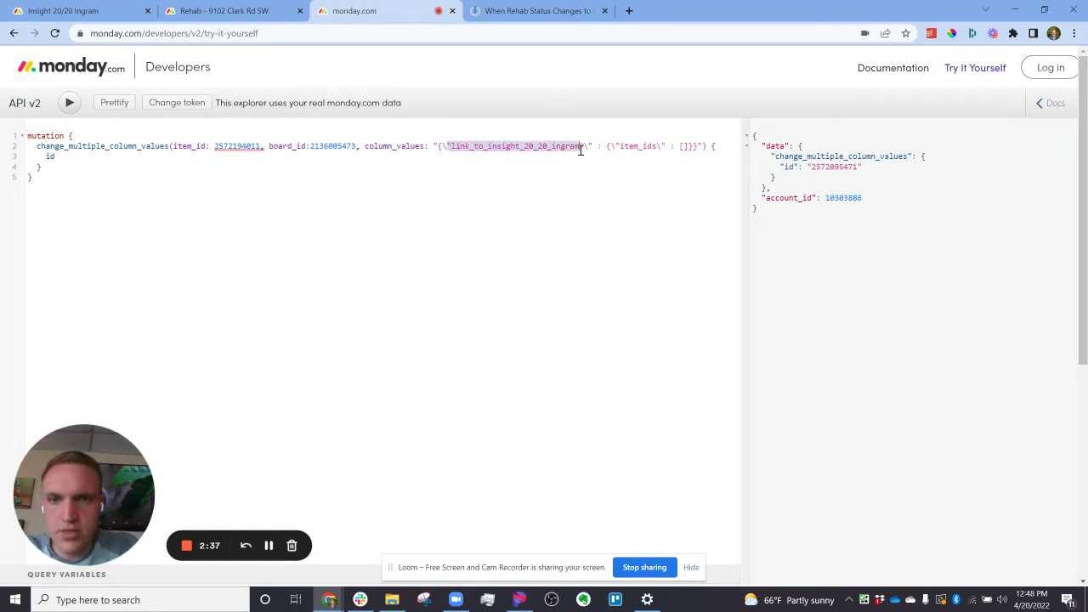
{"action": "left_click", "coordinate": [535, 10]}
{"action": "left_click", "coordinate": [246, 10]}
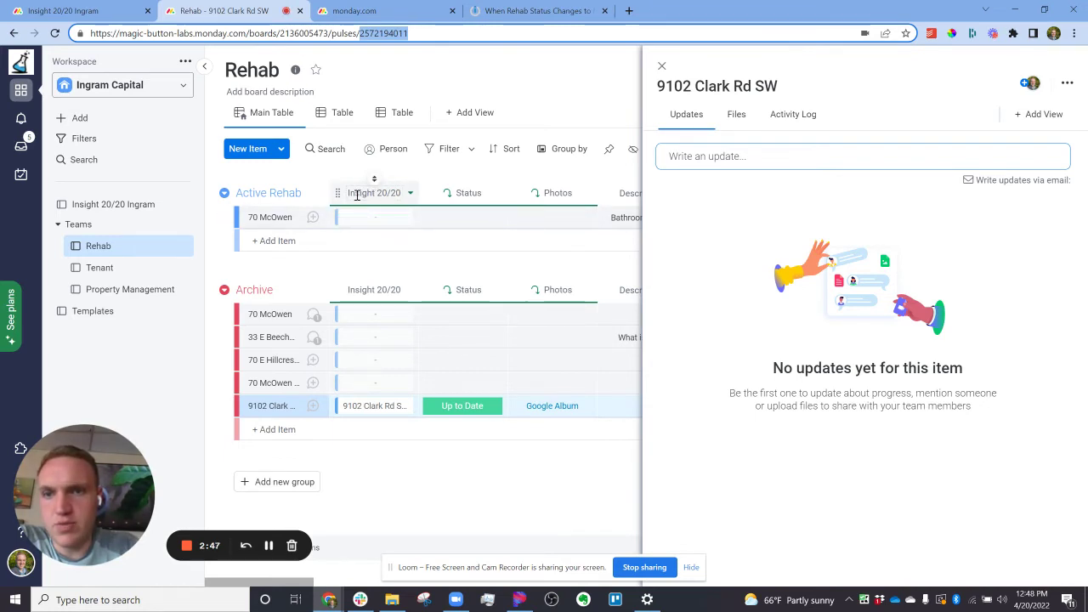
Look up the Insight 20/20 column's ID under its Settings options
{"action": "left_click", "coordinate": [410, 193]}
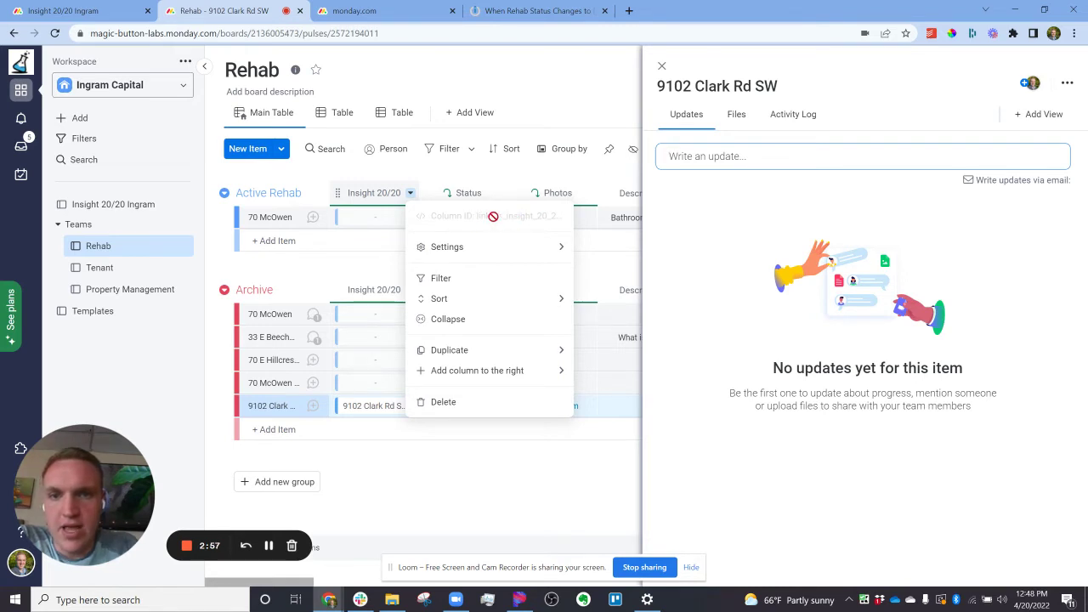
{"action": "mouse_move", "coordinate": [447, 246]}
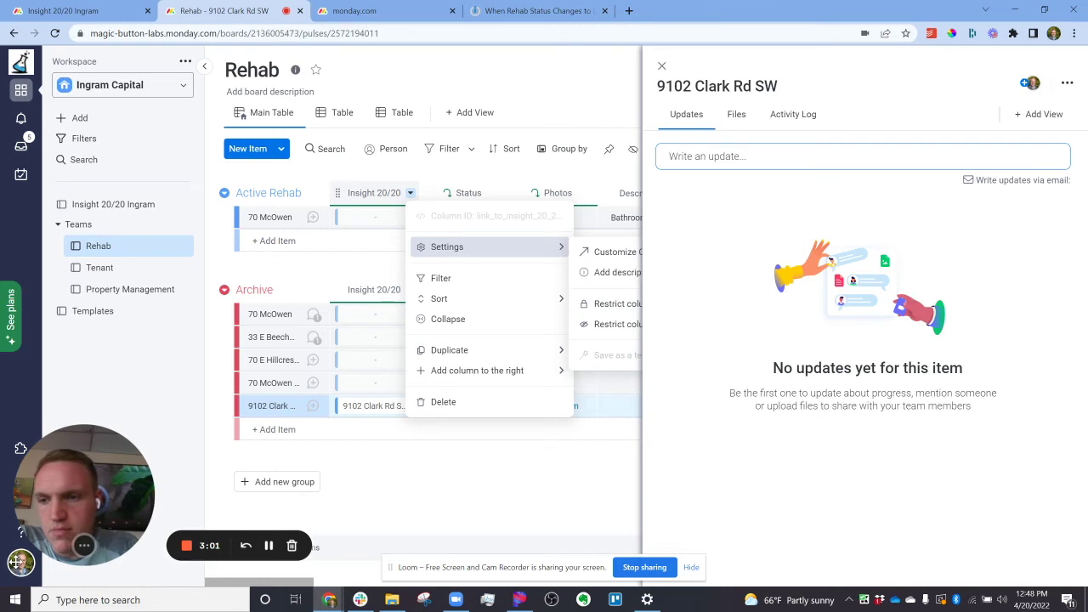
{"action": "key", "text": "Escape"}
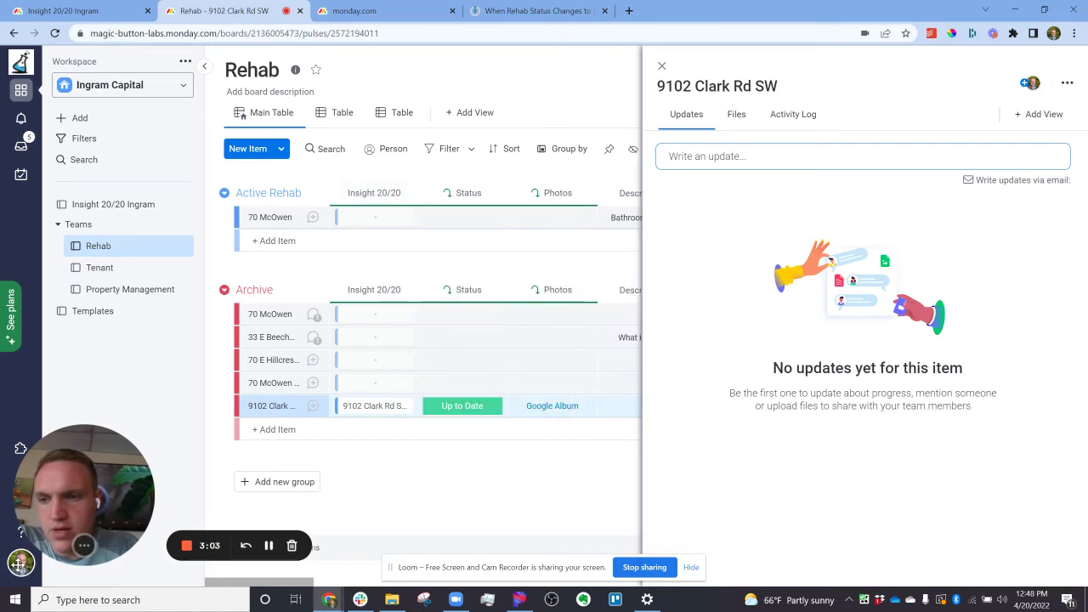
Check the monday.com account menu, then return to the API explorer query
{"action": "left_click", "coordinate": [21, 562]}
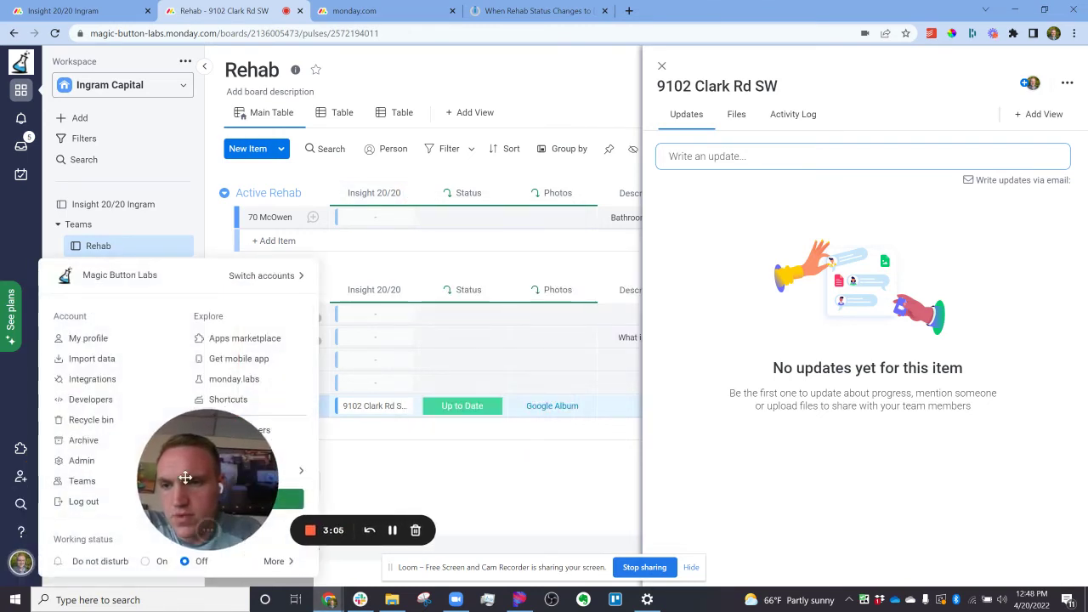
{"action": "left_click", "coordinate": [23, 564]}
{"action": "left_click", "coordinate": [23, 564]}
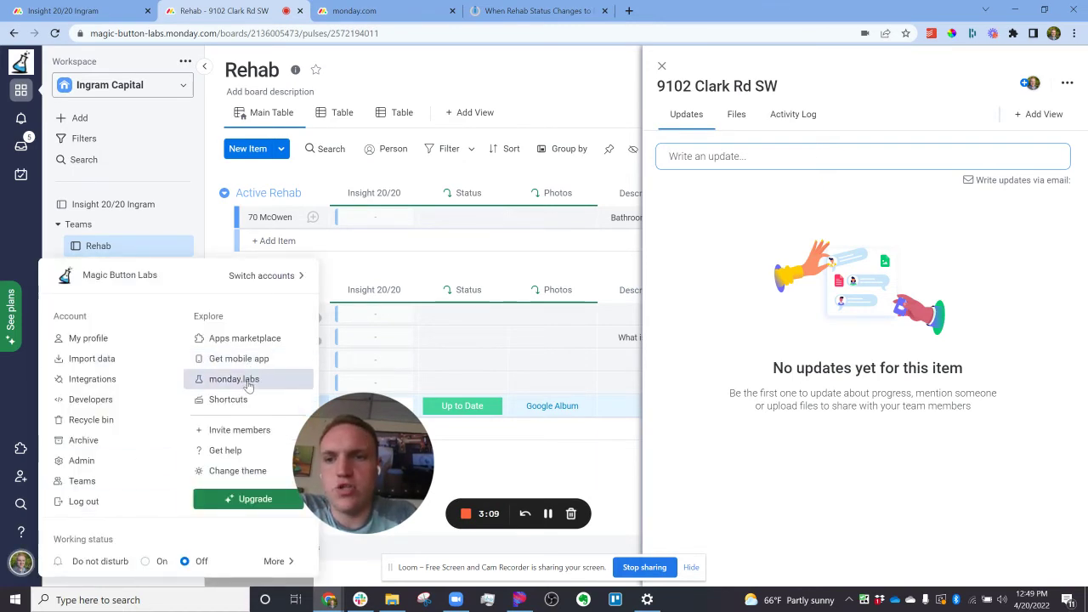
{"action": "left_click", "coordinate": [440, 282]}
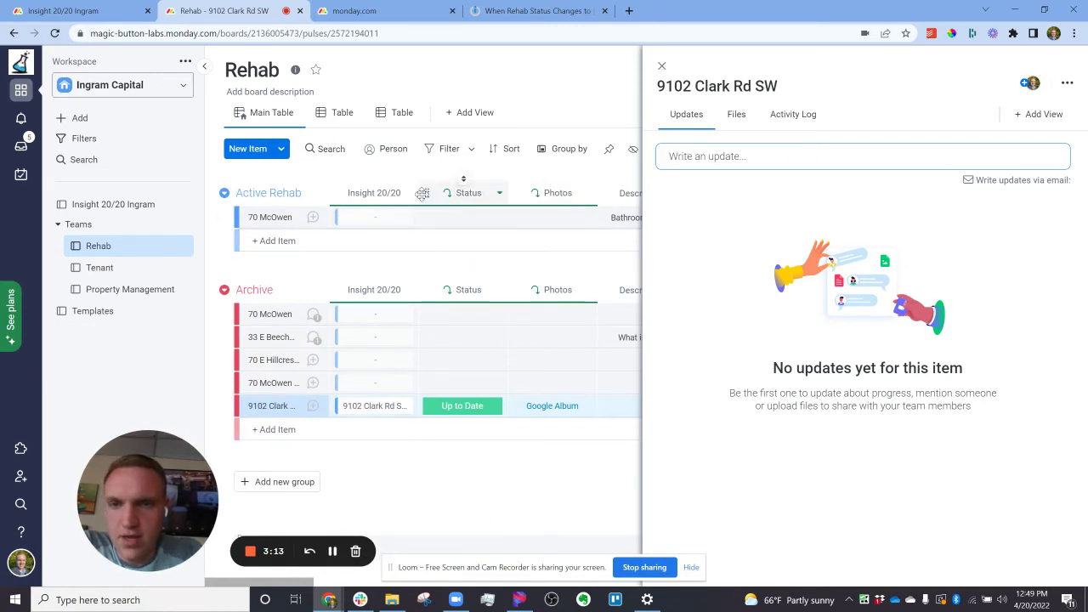
{"action": "left_click", "coordinate": [528, 10]}
{"action": "left_click", "coordinate": [393, 8]}
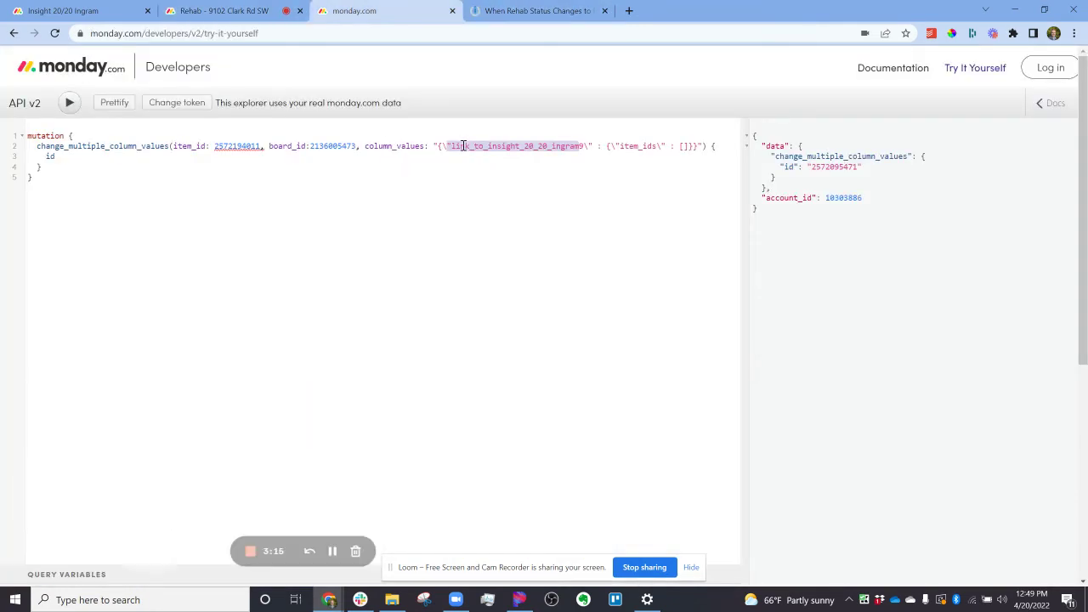
Place the cursor in the query's empty item_ids list, then open the Insight 20/20 Ingram board
{"action": "left_click", "coordinate": [636, 145]}
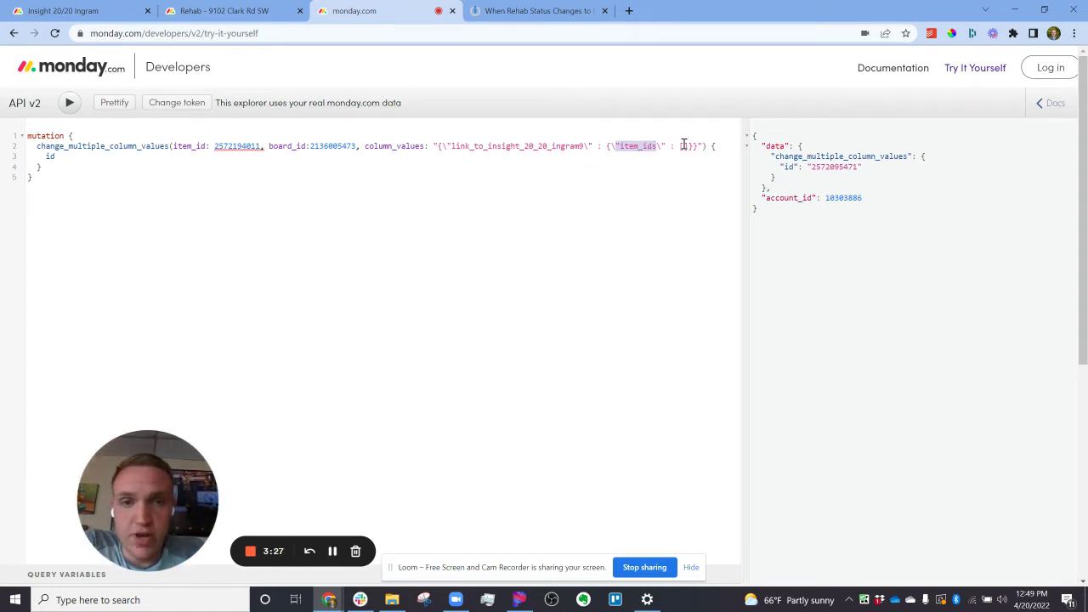
{"action": "left_click", "coordinate": [685, 146]}
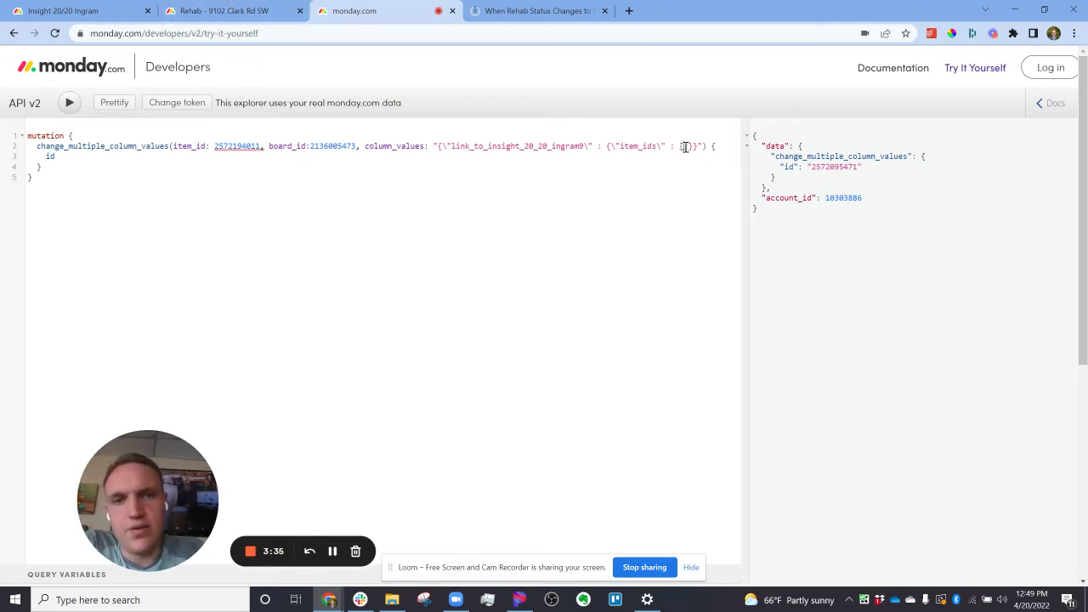
{"action": "left_click", "coordinate": [85, 10]}
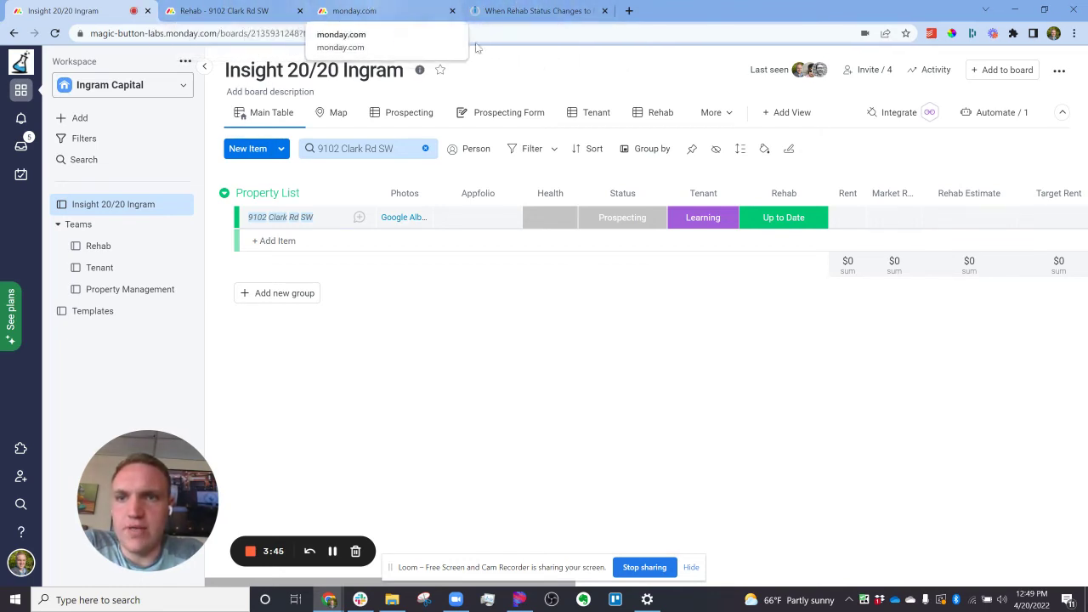
Run the mutation in the API explorer and confirm the 9102 Clark Rd SW item's Insight 20/20 link is empty
{"action": "left_click", "coordinate": [373, 11]}
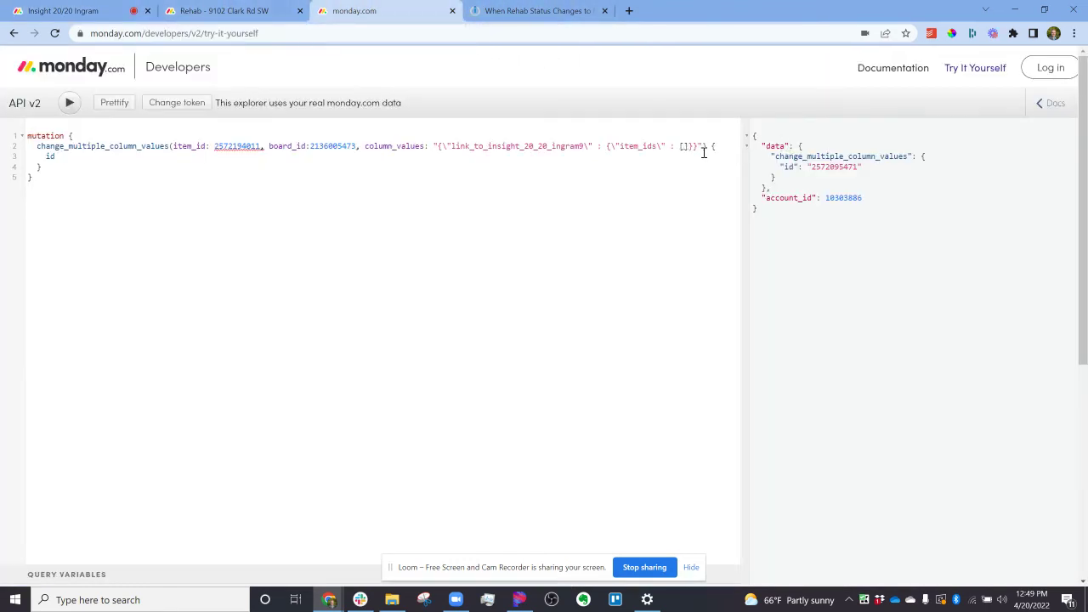
{"action": "left_click", "coordinate": [255, 10]}
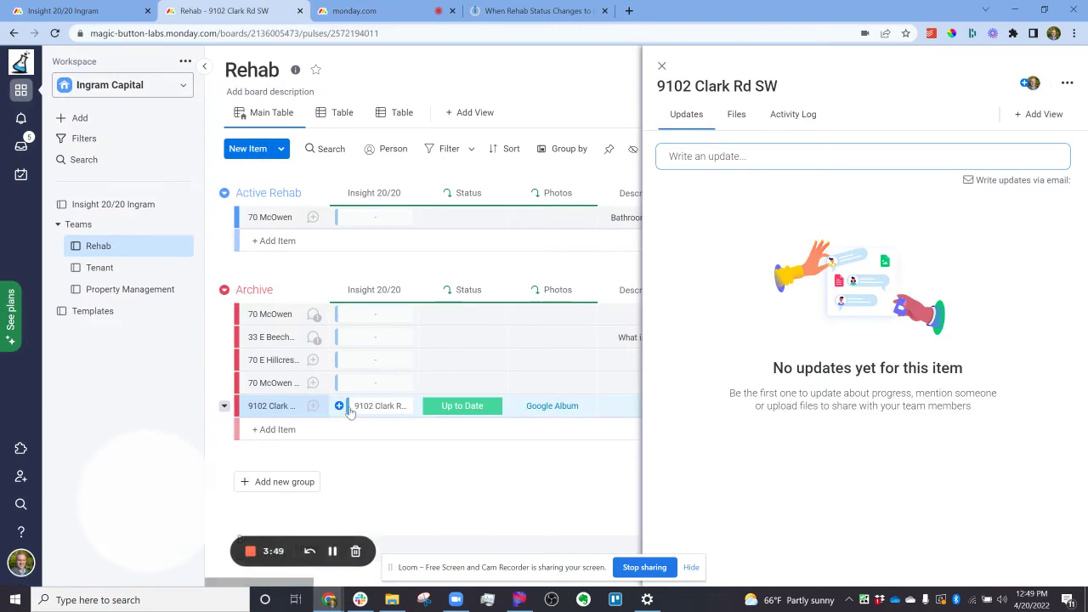
{"action": "left_click", "coordinate": [422, 8]}
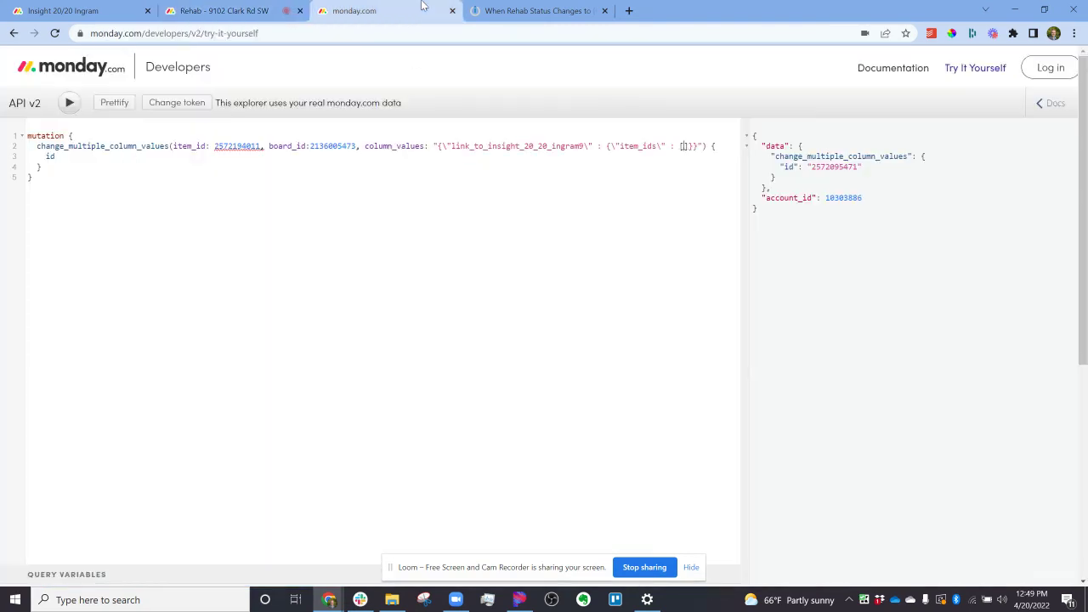
{"action": "left_click", "coordinate": [71, 103]}
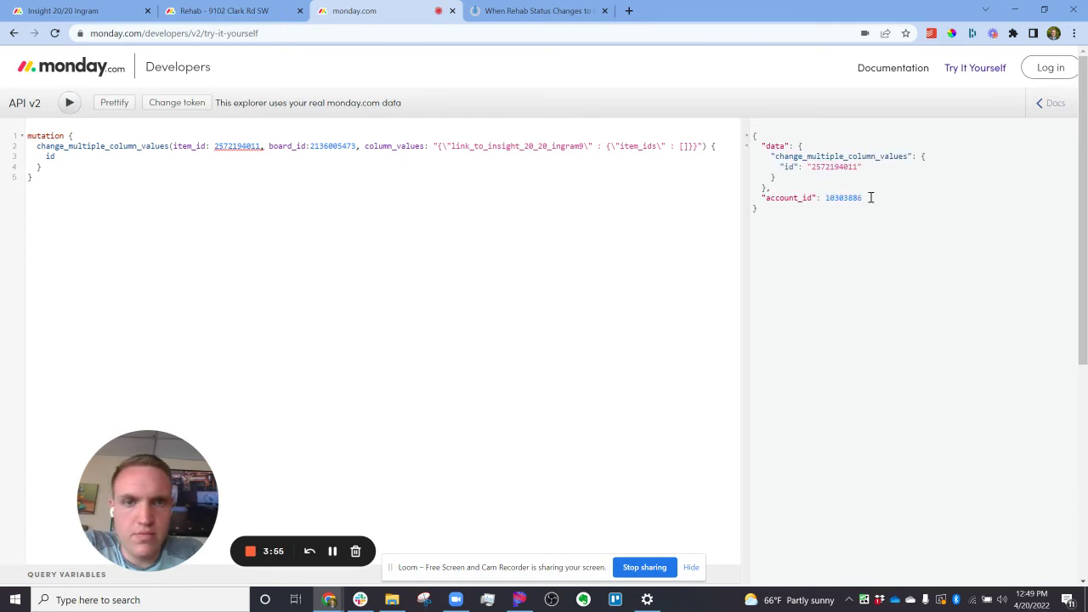
{"action": "left_click", "coordinate": [223, 10]}
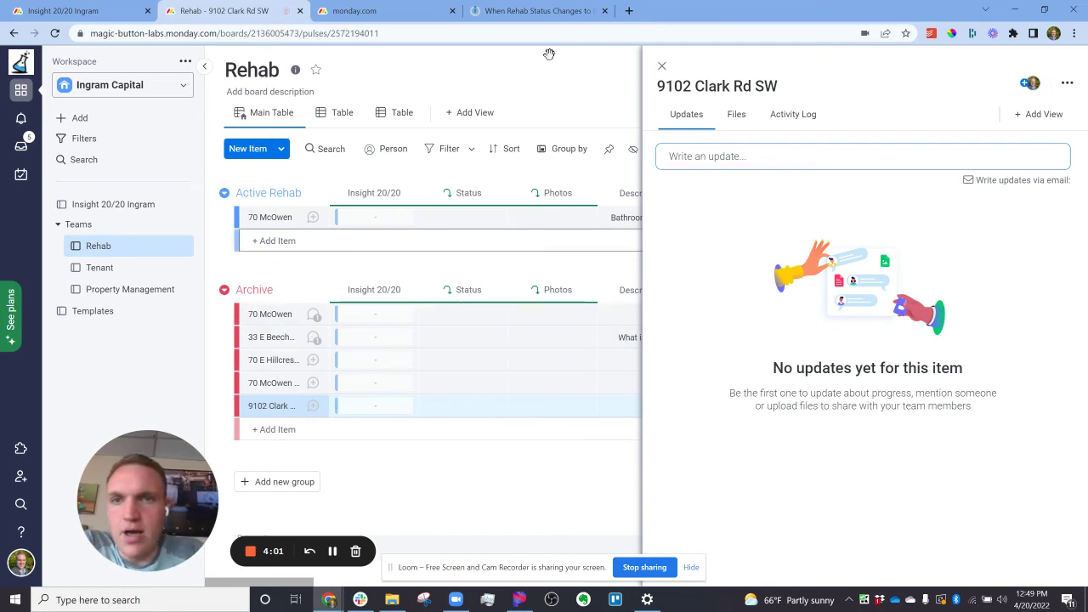
{"action": "left_click", "coordinate": [533, 9]}
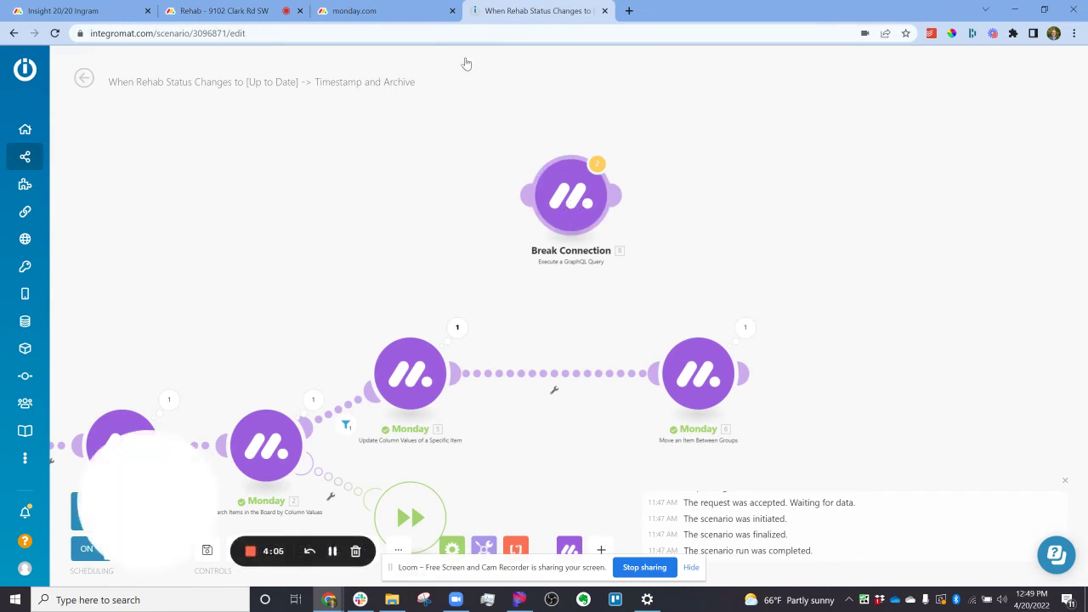
Select the mutation text, then drag Break Connection onto the link between modules 5 and 6
{"action": "left_click", "coordinate": [383, 11]}
{"action": "key", "text": "ctrl+a"}
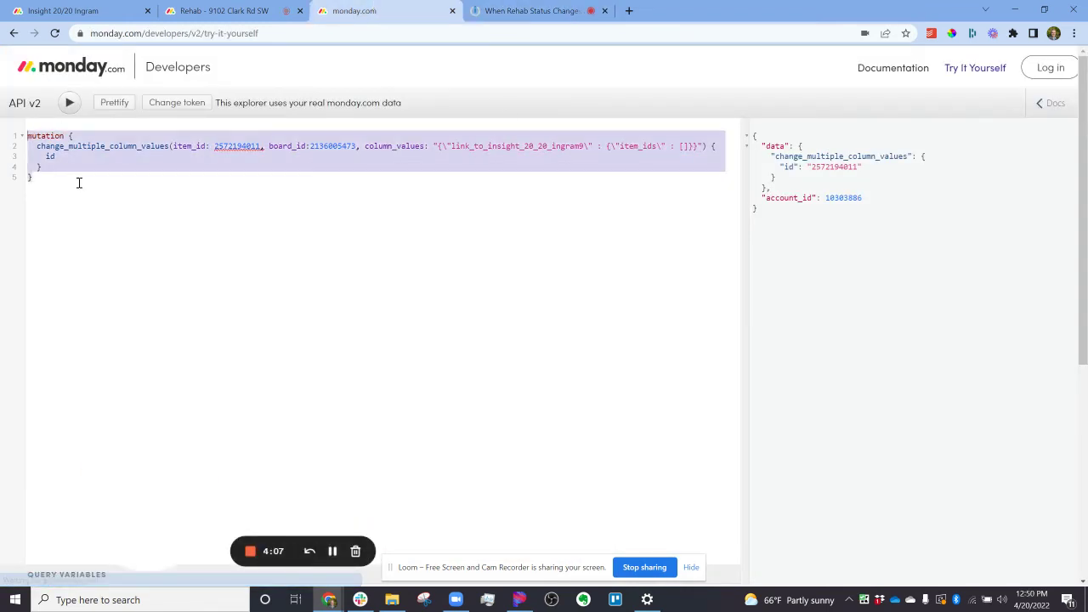
{"action": "left_click", "coordinate": [561, 10]}
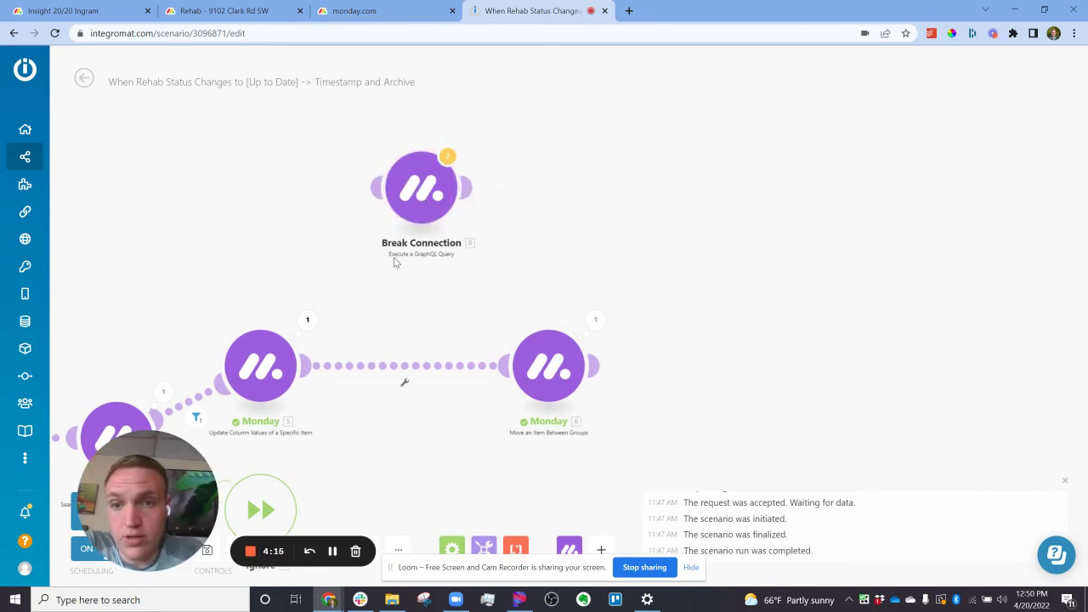
{"action": "left_click", "coordinate": [429, 200]}
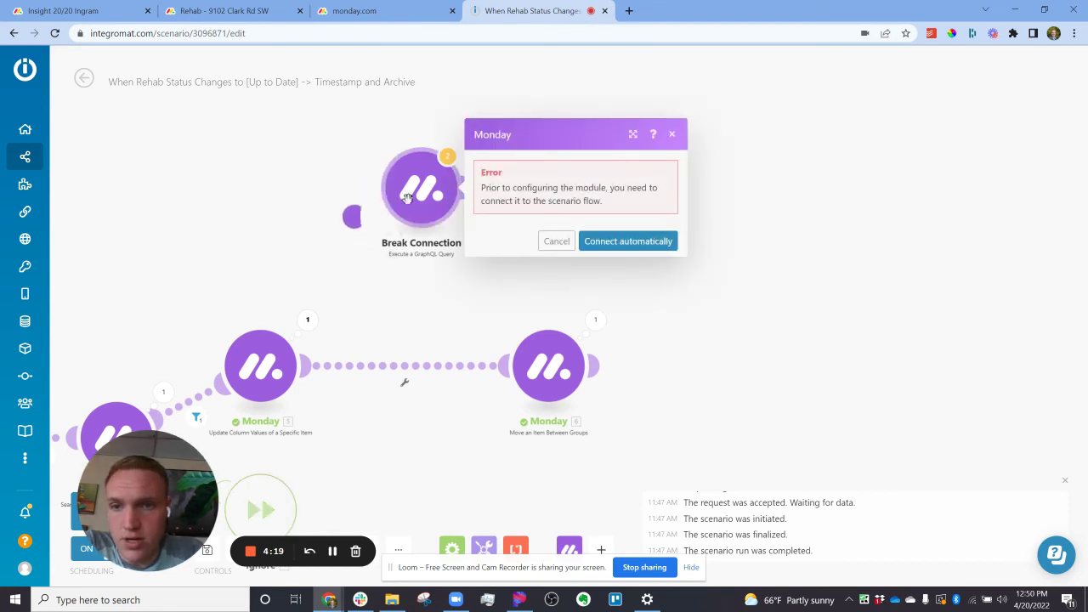
{"action": "left_click_drag", "start_coordinate": [417, 200], "coordinate": [411, 378]}
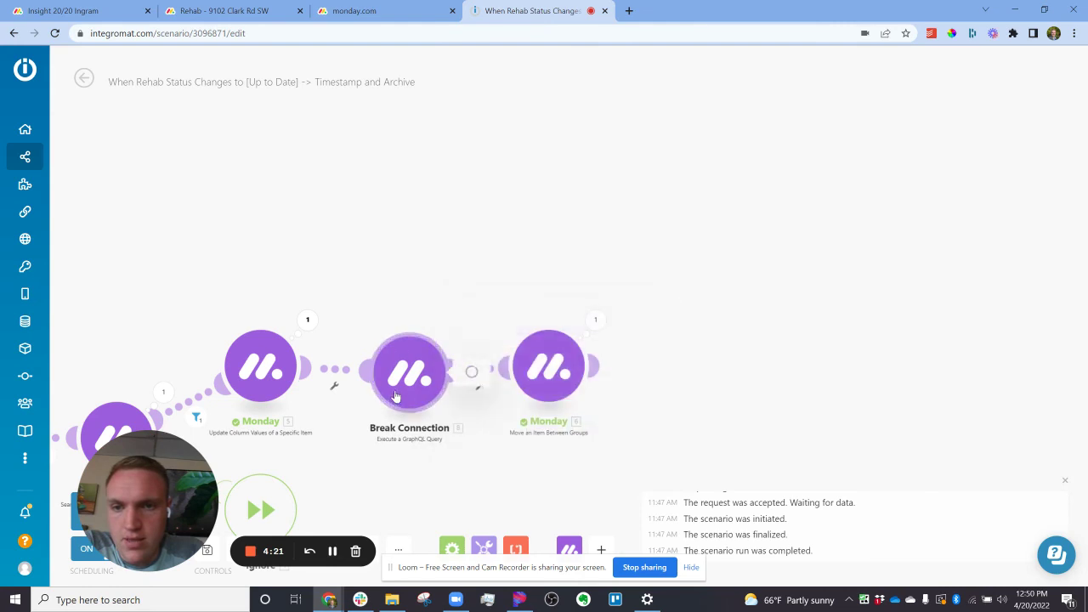
Review Break Connection's change_multiple_column_values POST query with mapped item ID and board ID
{"action": "left_click", "coordinate": [420, 380]}
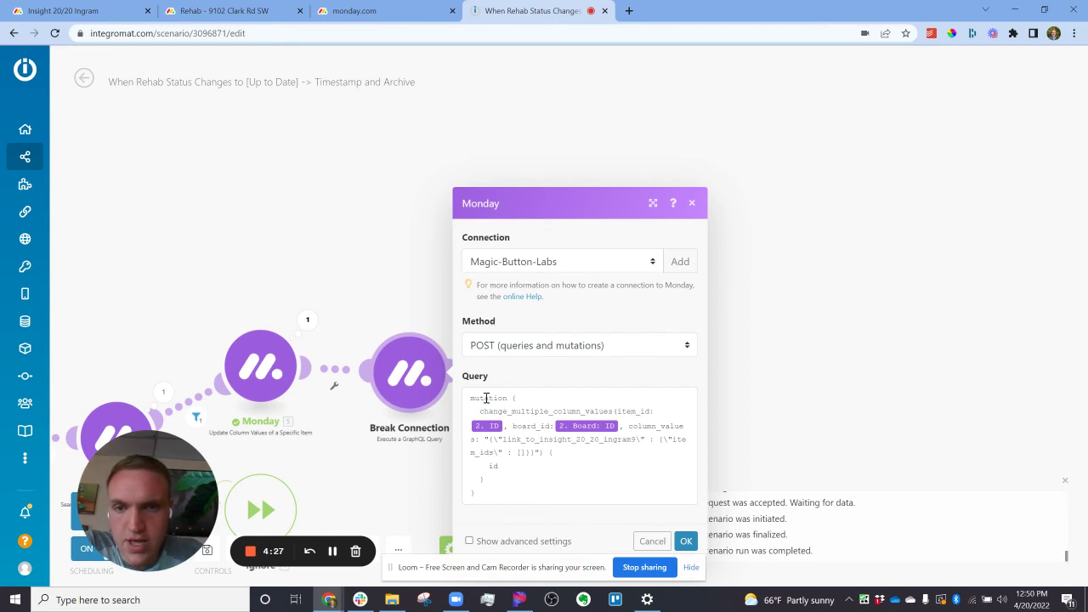
{"action": "left_click_drag", "start_coordinate": [471, 397], "coordinate": [560, 498]}
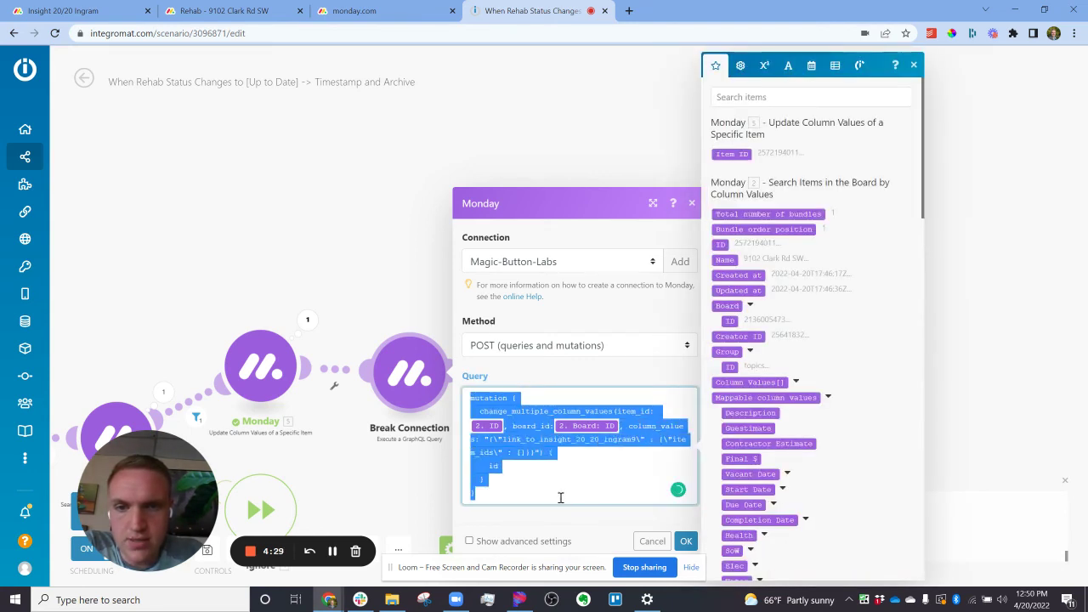
{"action": "left_click", "coordinate": [512, 420]}
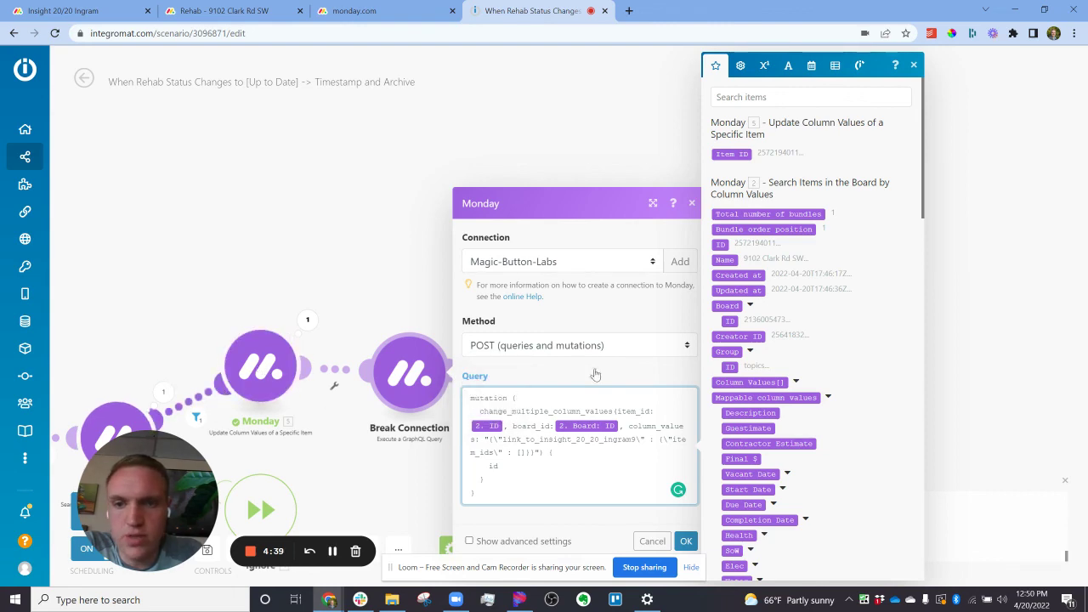
{"action": "left_click", "coordinate": [439, 384]}
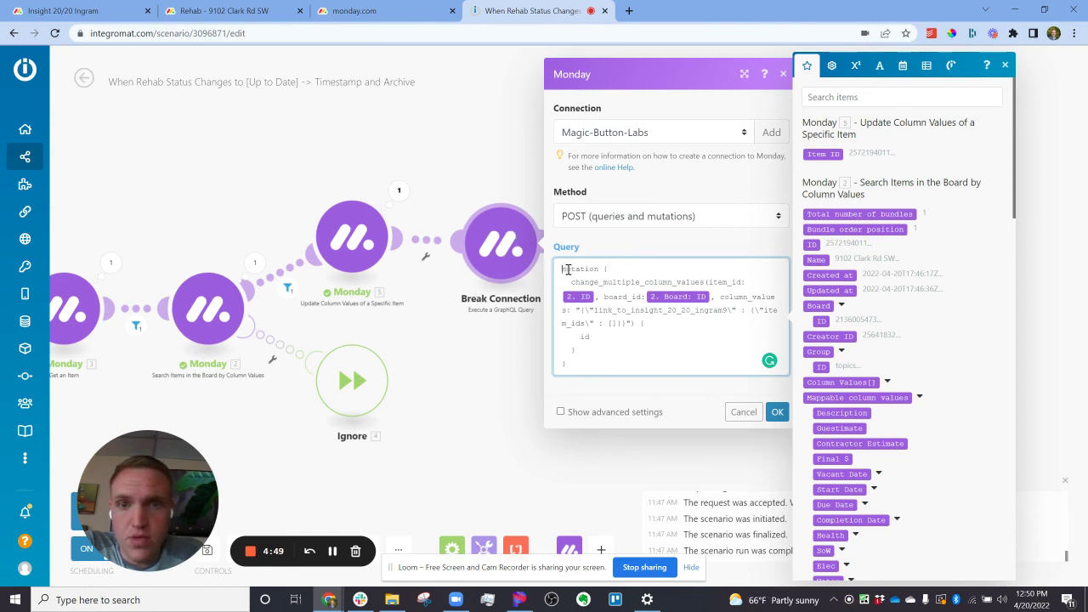
{"action": "mouse_move", "coordinate": [583, 272]}
{"action": "left_mouse_down"}
{"action": "mouse_move", "coordinate": [689, 342]}
{"action": "mouse_move", "coordinate": [660, 357]}
{"action": "mouse_move", "coordinate": [563, 270]}
{"action": "left_mouse_up"}
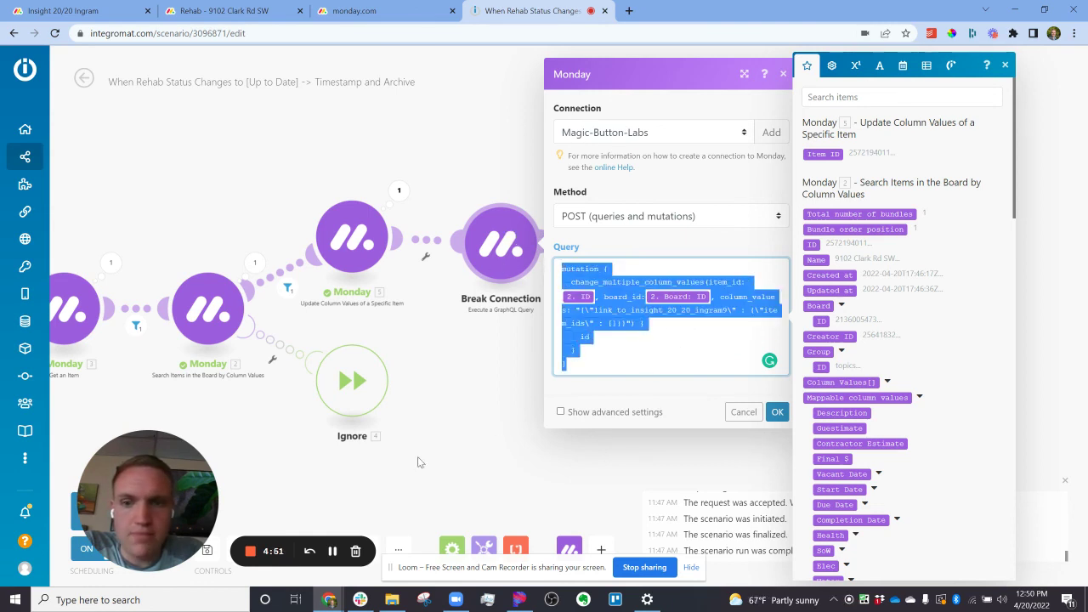